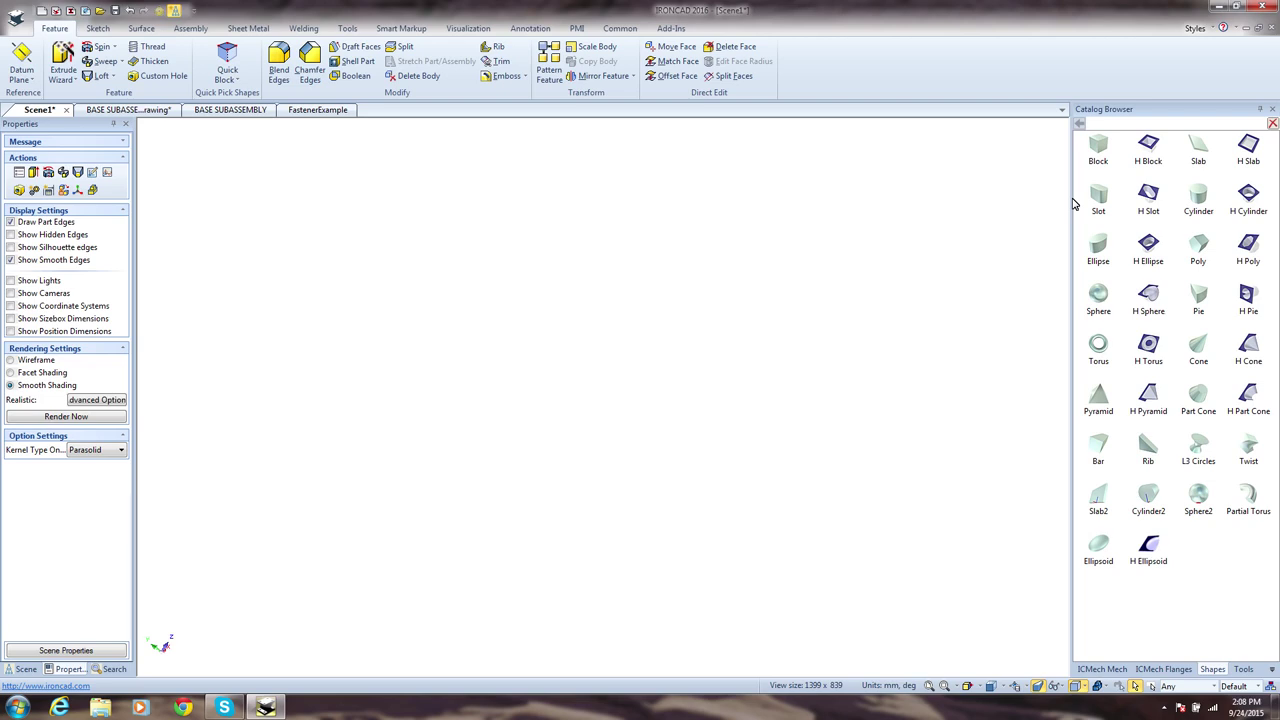
# Place a Cylinder shape in the empty scene and set its height to 500 mm.
pyautogui.moveTo(1073, 204); pyautogui.dragTo(505, 470)
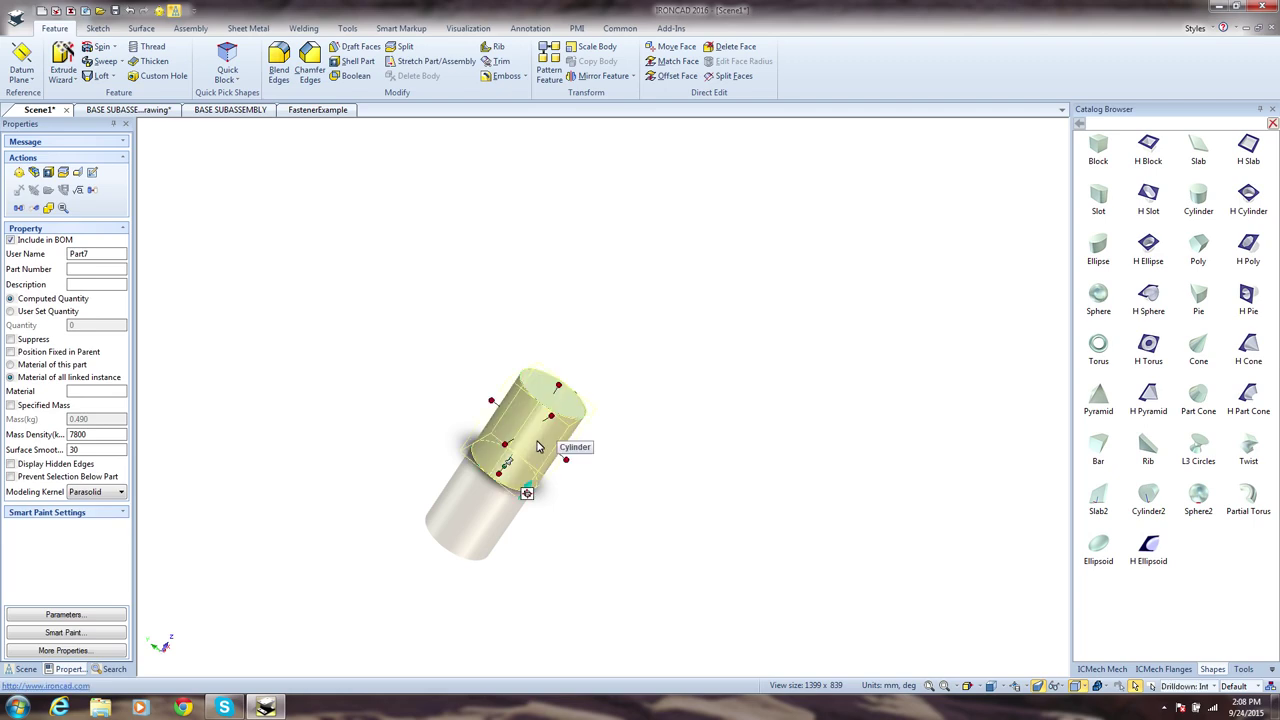
pyautogui.click(540, 447)
pyautogui.moveTo(556, 427); pyautogui.dragTo(583, 391, button='middle')
pyautogui.moveTo(583, 391); pyautogui.dragTo(724, 214)
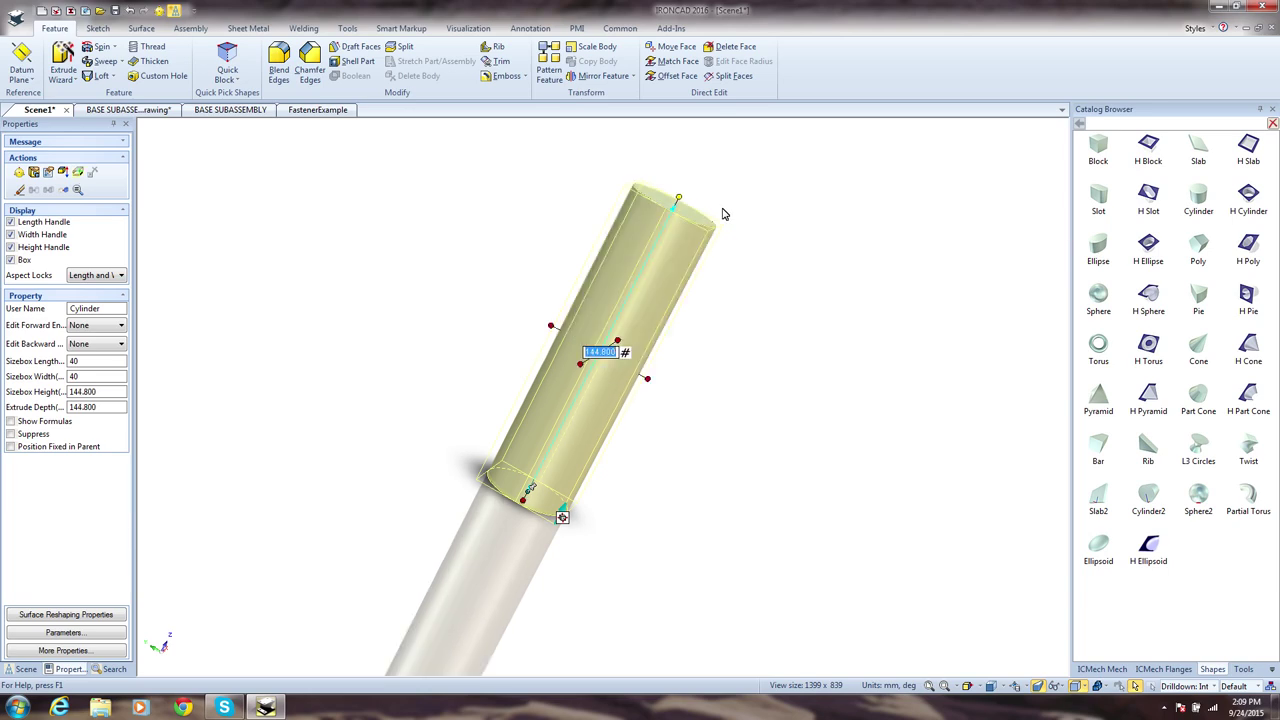
pyautogui.write('500')
pyautogui.press('Return')
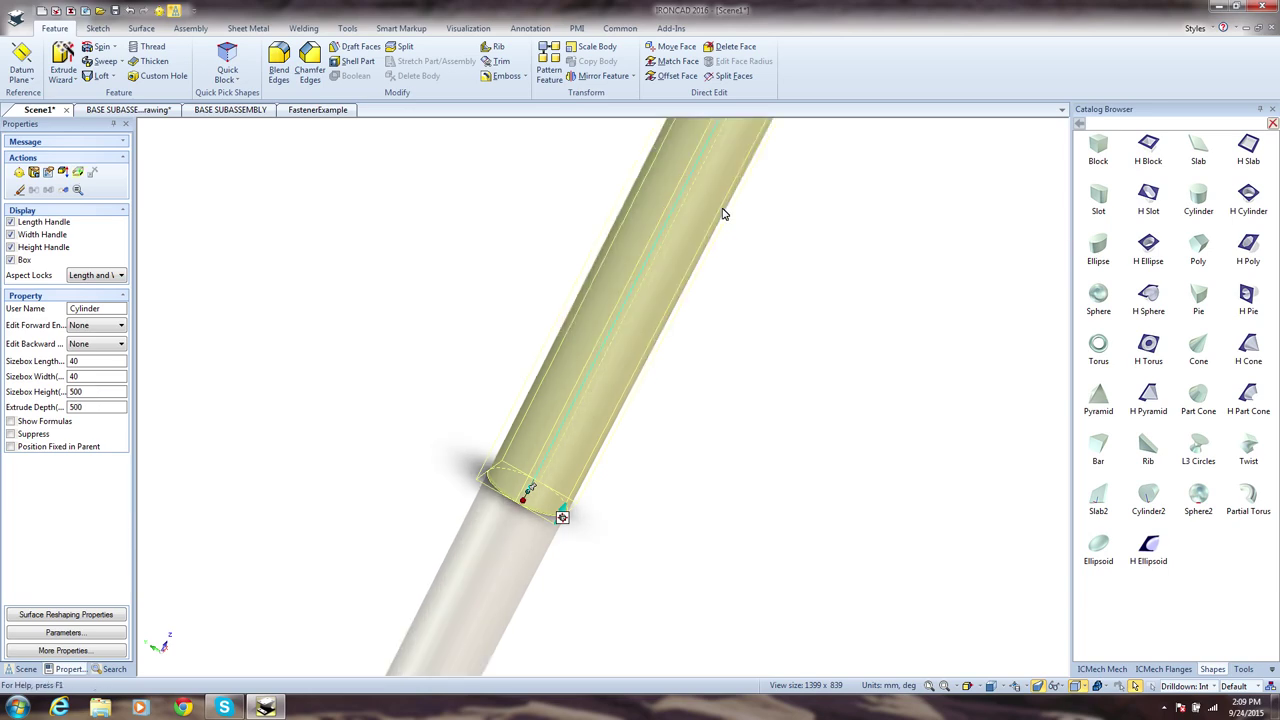
# Set the 500 mm cylinder's diameter to 180 mm.
pyautogui.scroll(-3, 724, 214)
pyautogui.moveTo(650, 428); pyautogui.dragTo(688, 449)
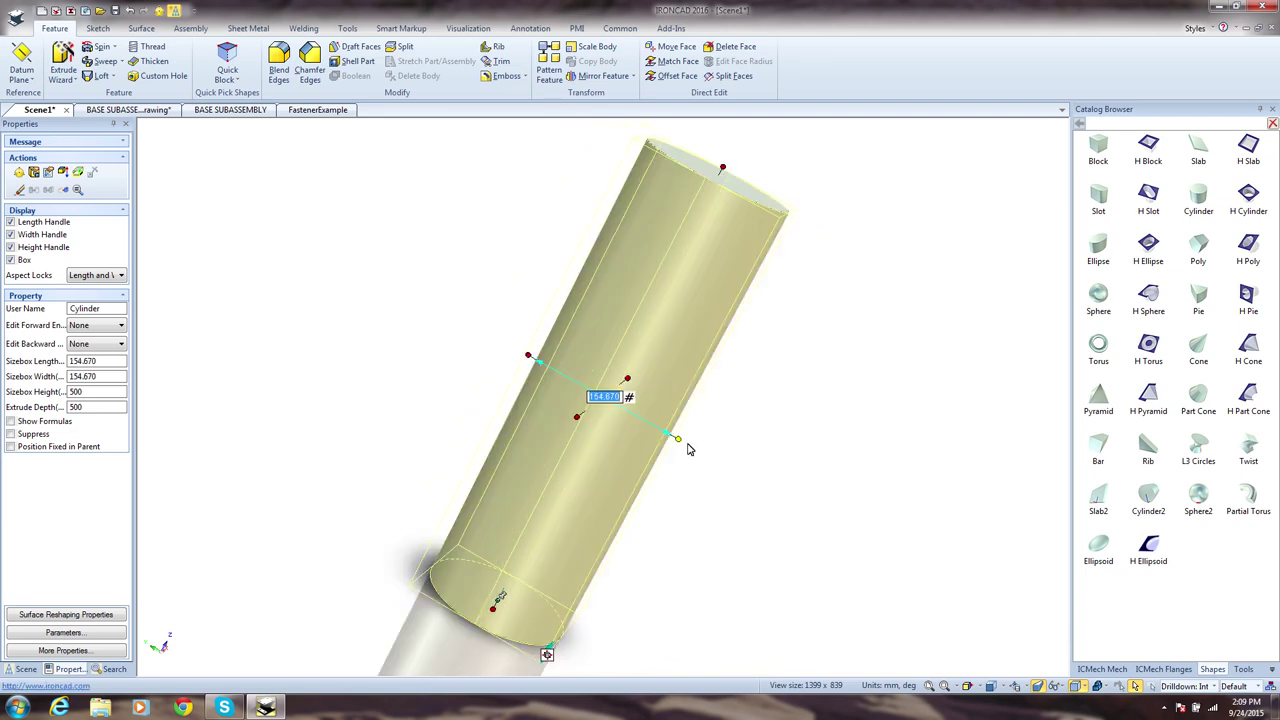
pyautogui.moveTo(782, 424); pyautogui.dragTo(782, 424, button='middle')
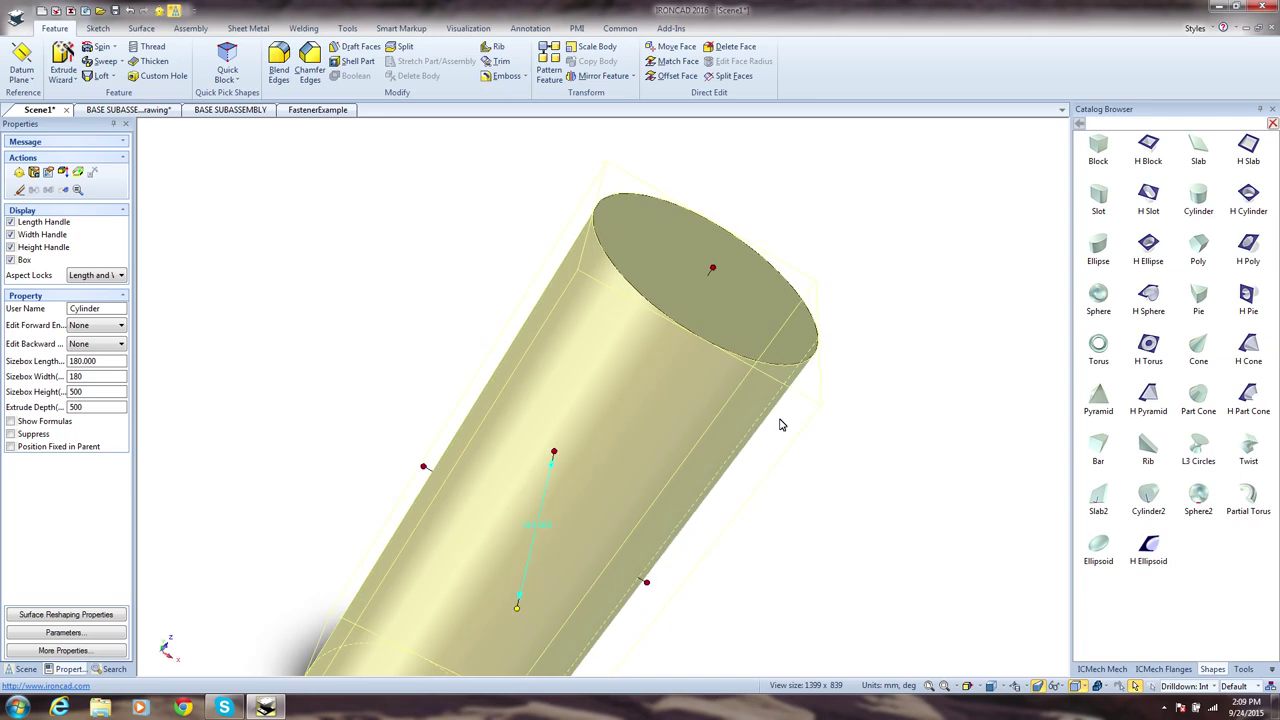
# Add a second Cylinder at the centre of the large cylinder's end face and set its height to 250 mm.
pyautogui.moveTo(1200, 205); pyautogui.dragTo(700, 280)
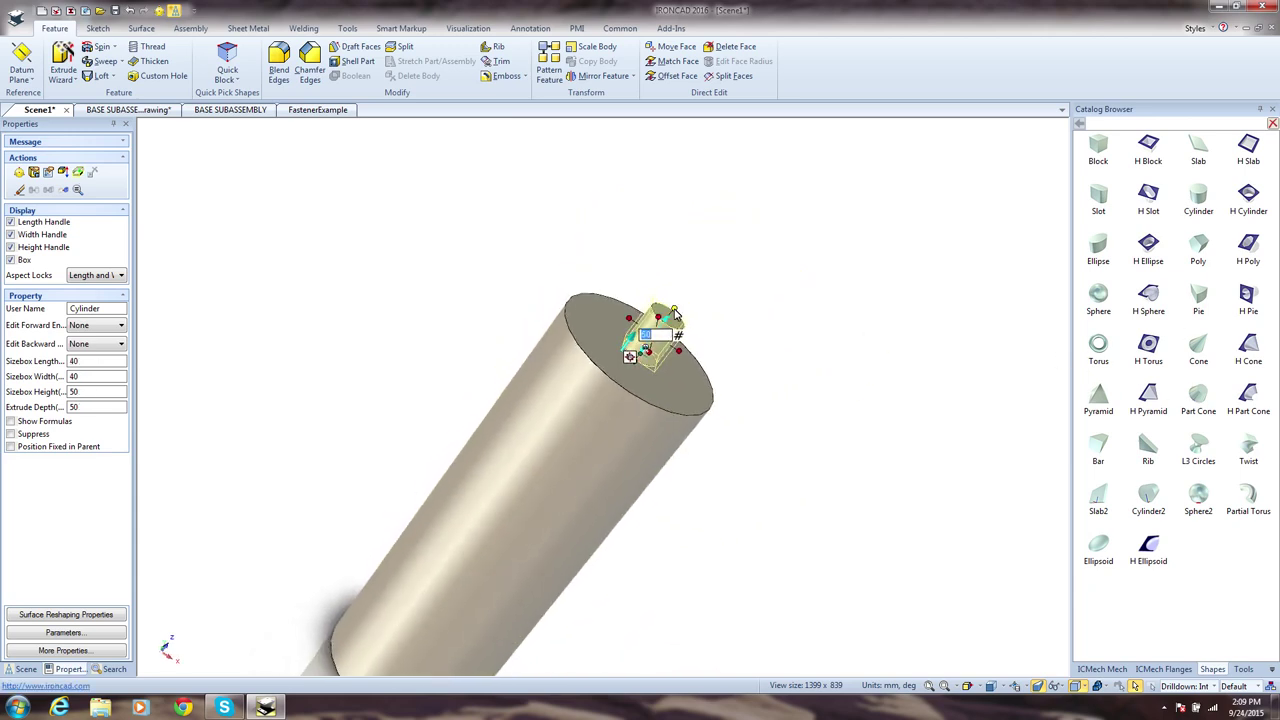
pyautogui.write('250')
pyautogui.press('Return')
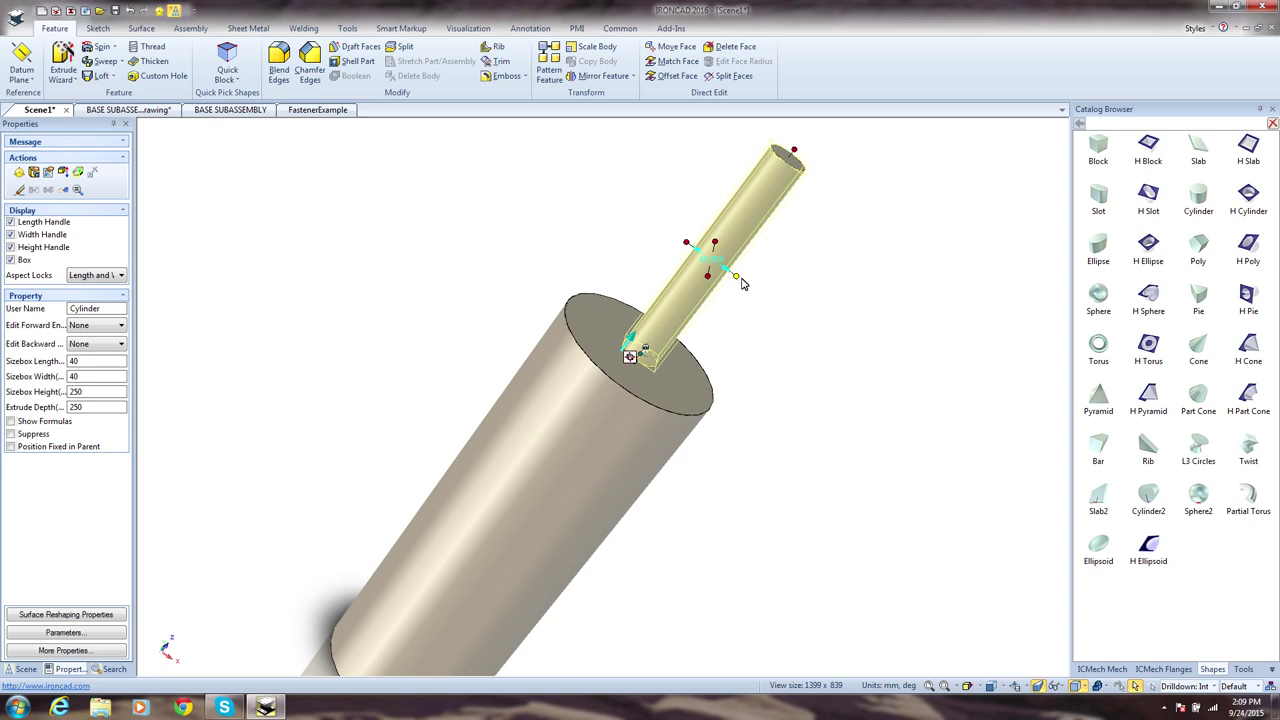
# Set the diameter of the small end cylinder to 100 mm.
pyautogui.moveTo(741, 281); pyautogui.dragTo(766, 296)
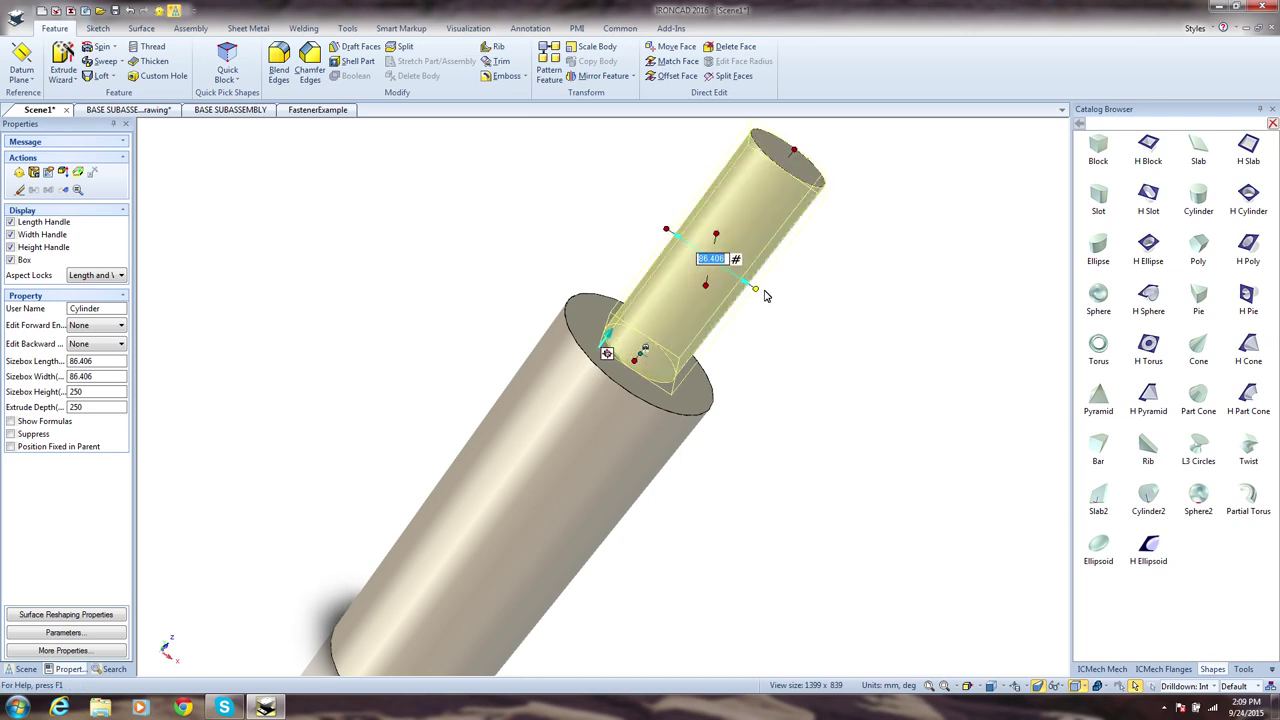
pyautogui.write('100')
pyautogui.press('Return')
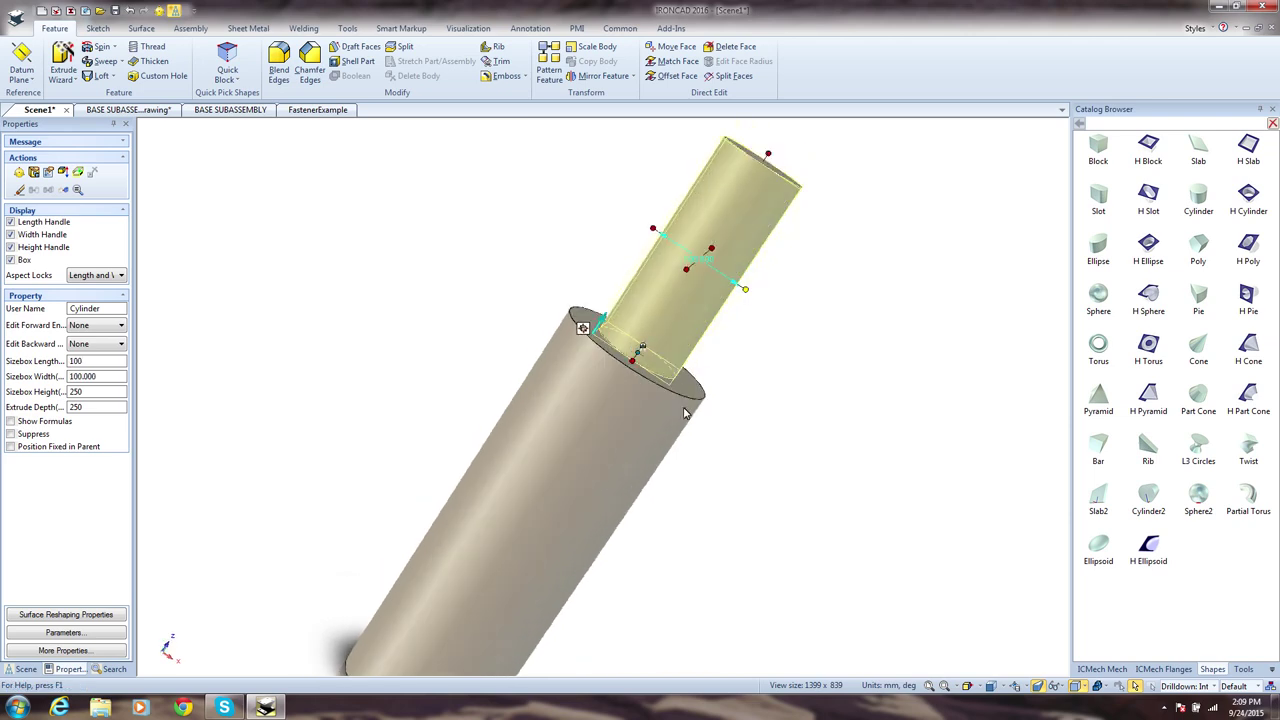
pyautogui.moveTo(684, 409); pyautogui.dragTo(681, 428, button='middle')
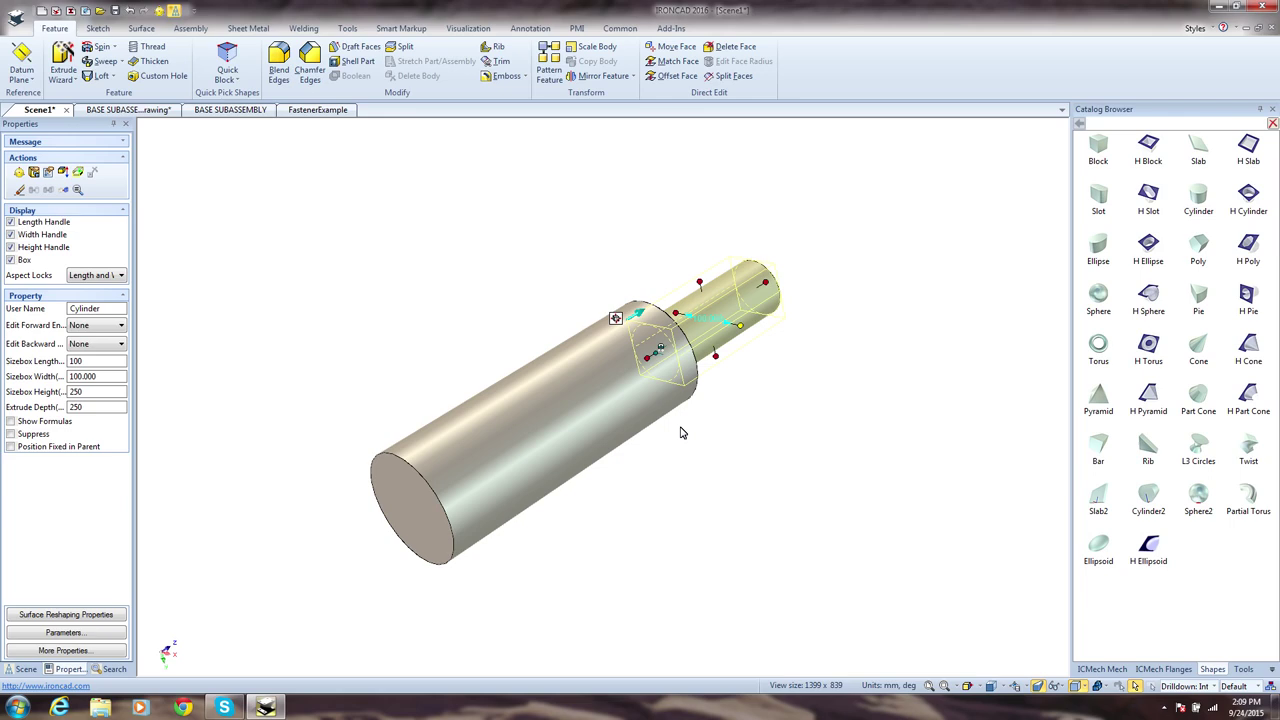
pyautogui.click(721, 449)
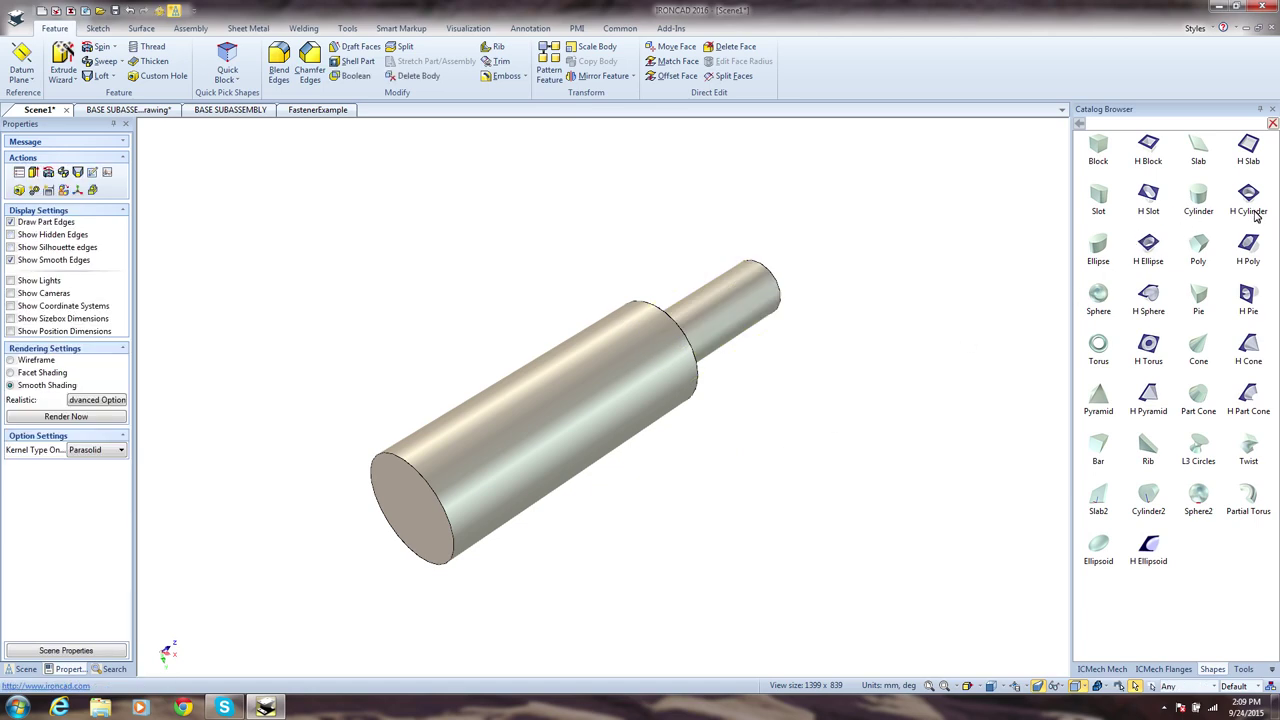
# Cut an H Cylinder hole at the centre of the large cylinder's free end face with a 250 mm depth.
pyautogui.moveTo(1255, 215); pyautogui.dragTo(578, 426)
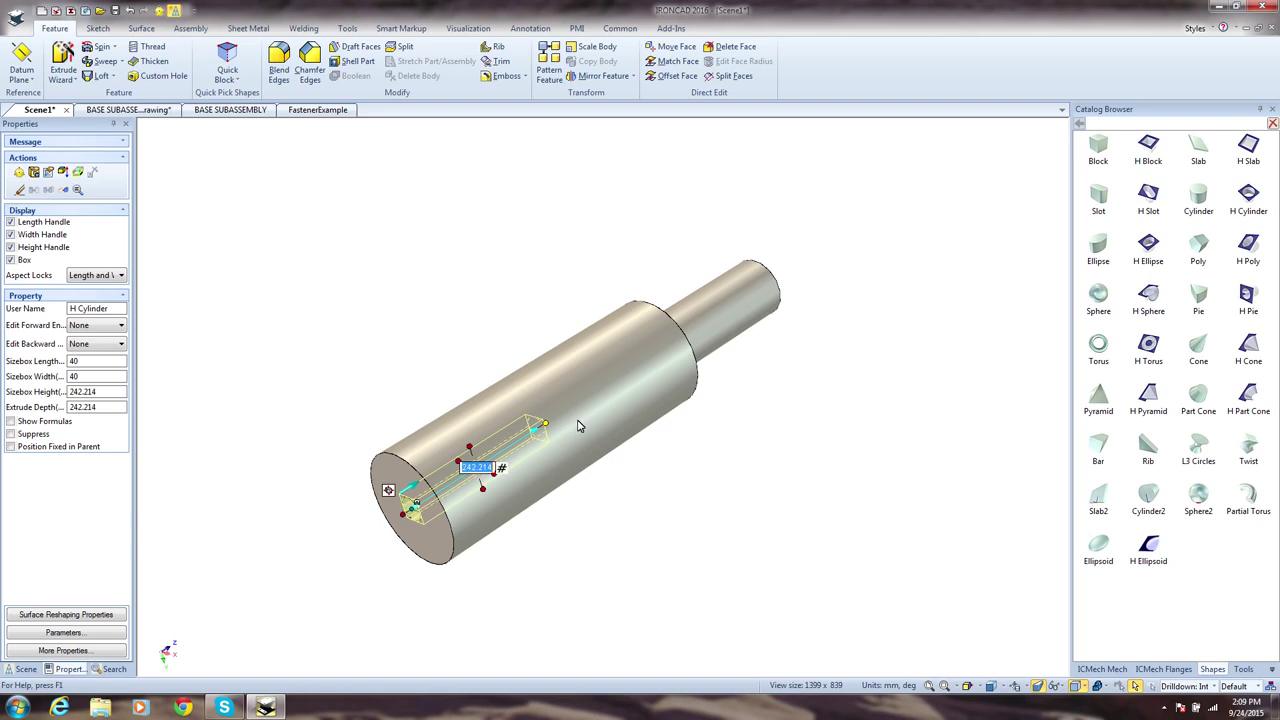
pyautogui.write('250')
pyautogui.press('Return')
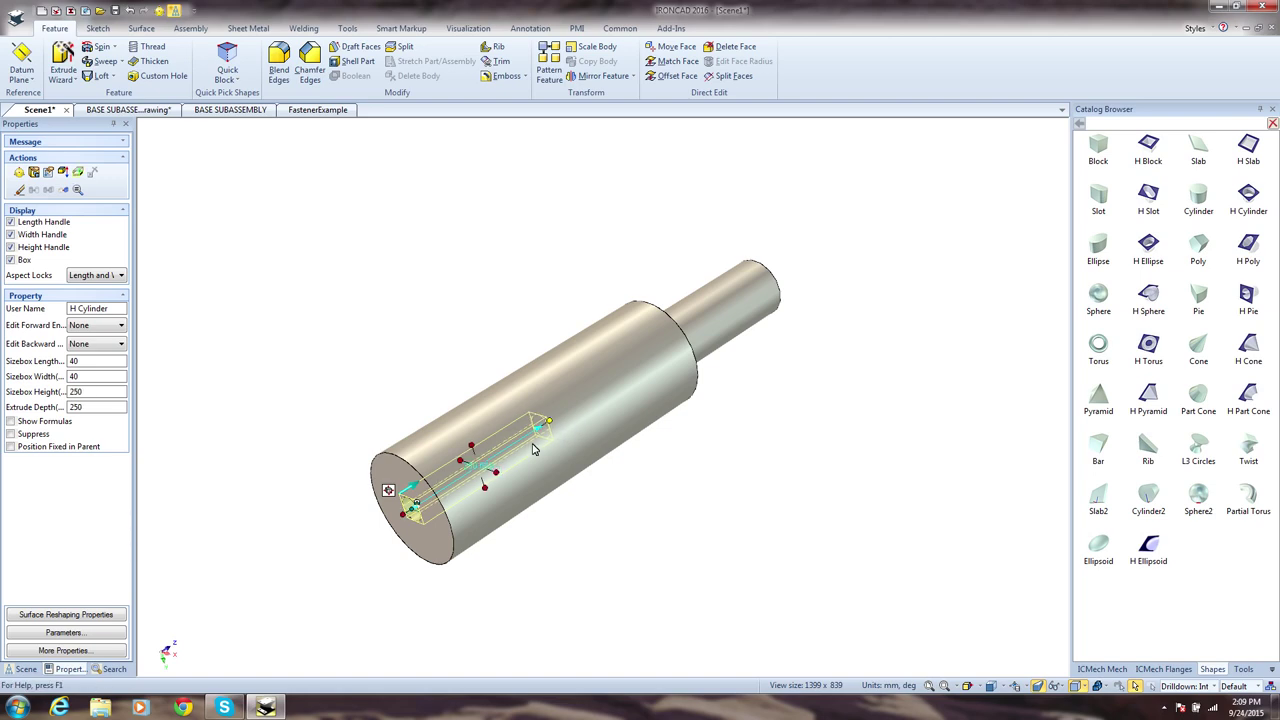
# Set the hole's diameter to 50 mm.
pyautogui.click(494, 476)
pyautogui.write('50')
pyautogui.press('Return')
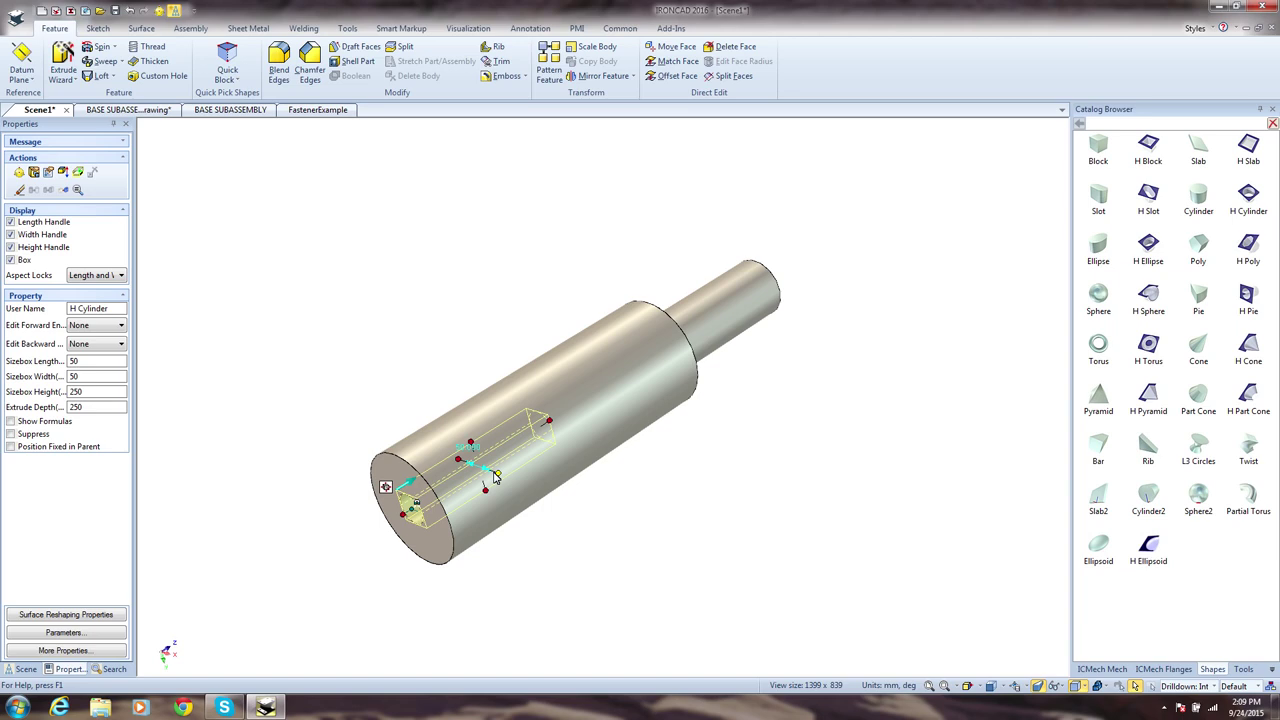
pyautogui.scroll(2, 608, 504)
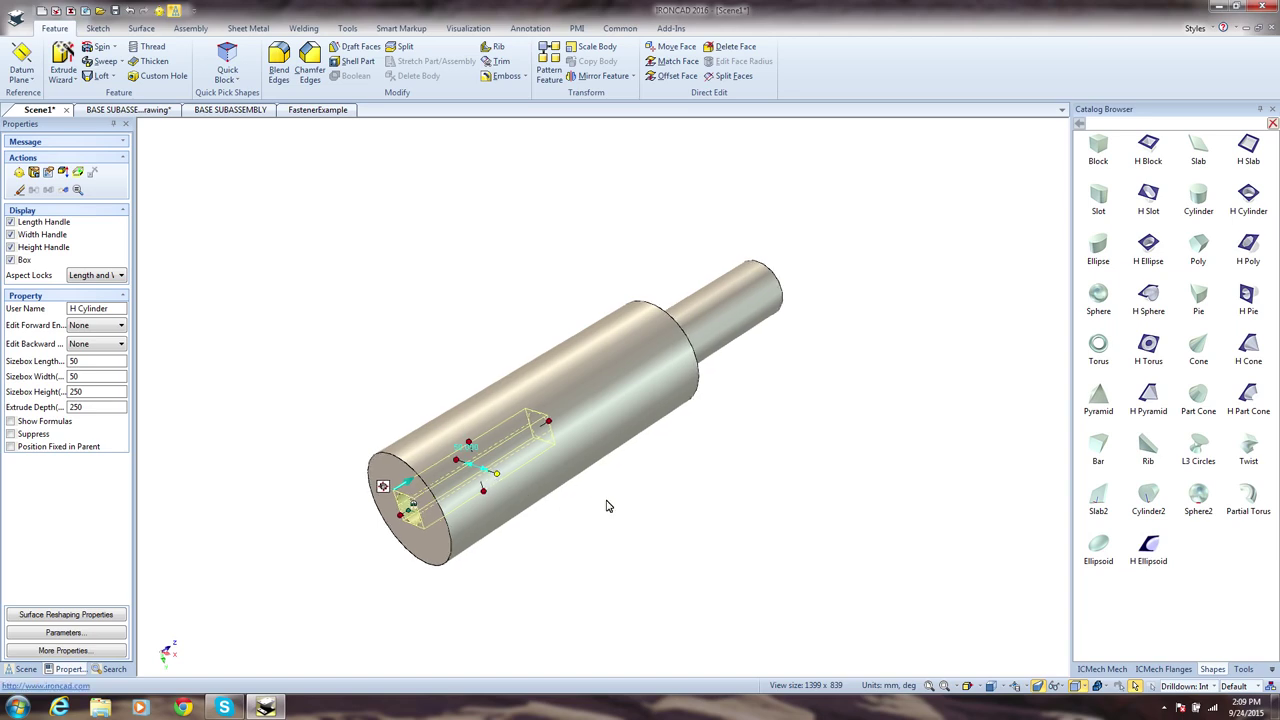
pyautogui.scroll(3, 606, 506)
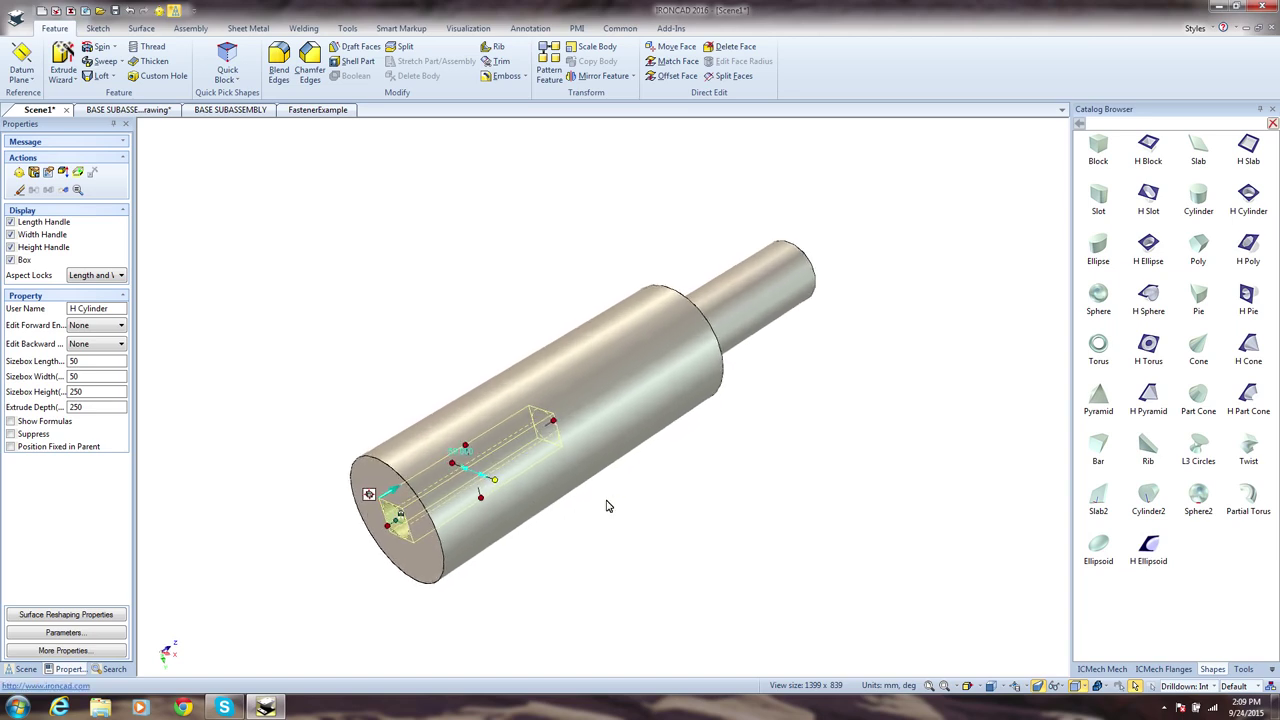
pyautogui.scroll(1, 606, 506)
pyautogui.scroll(5, 606, 506)
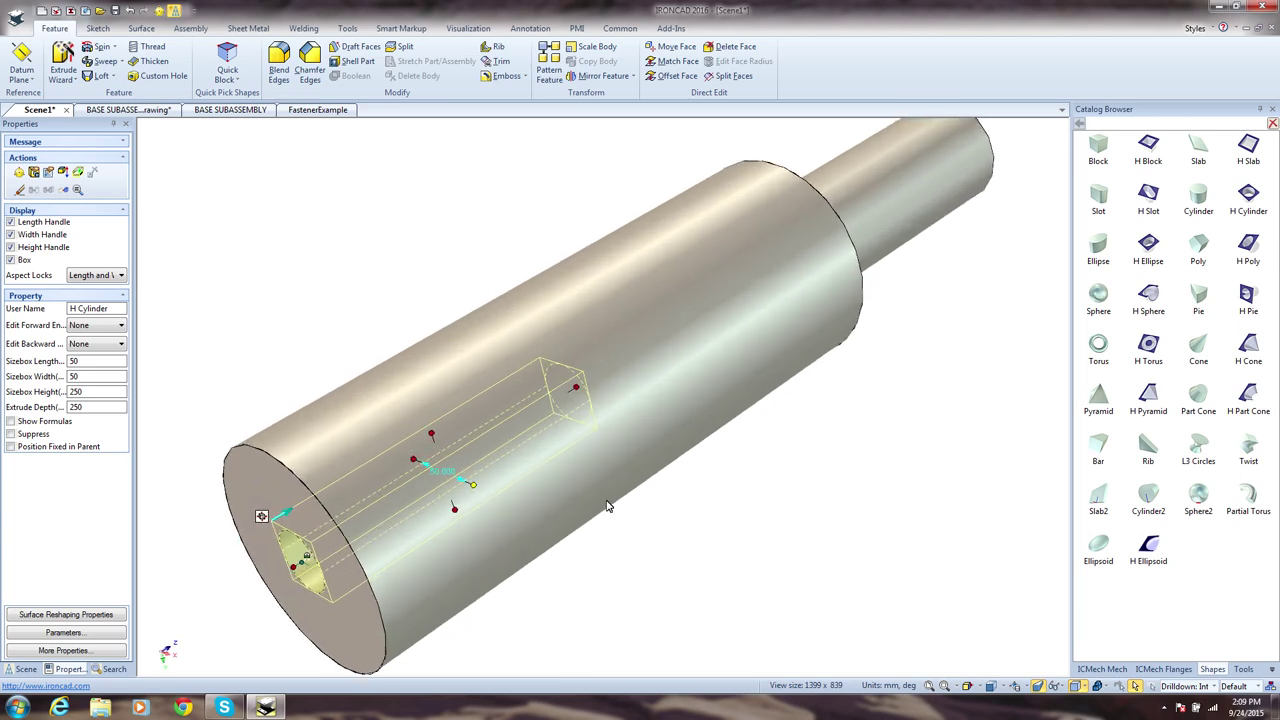
# Use the TriBall to move the hole 150 mm along the shaft axis into the body.
pyautogui.press('F10')
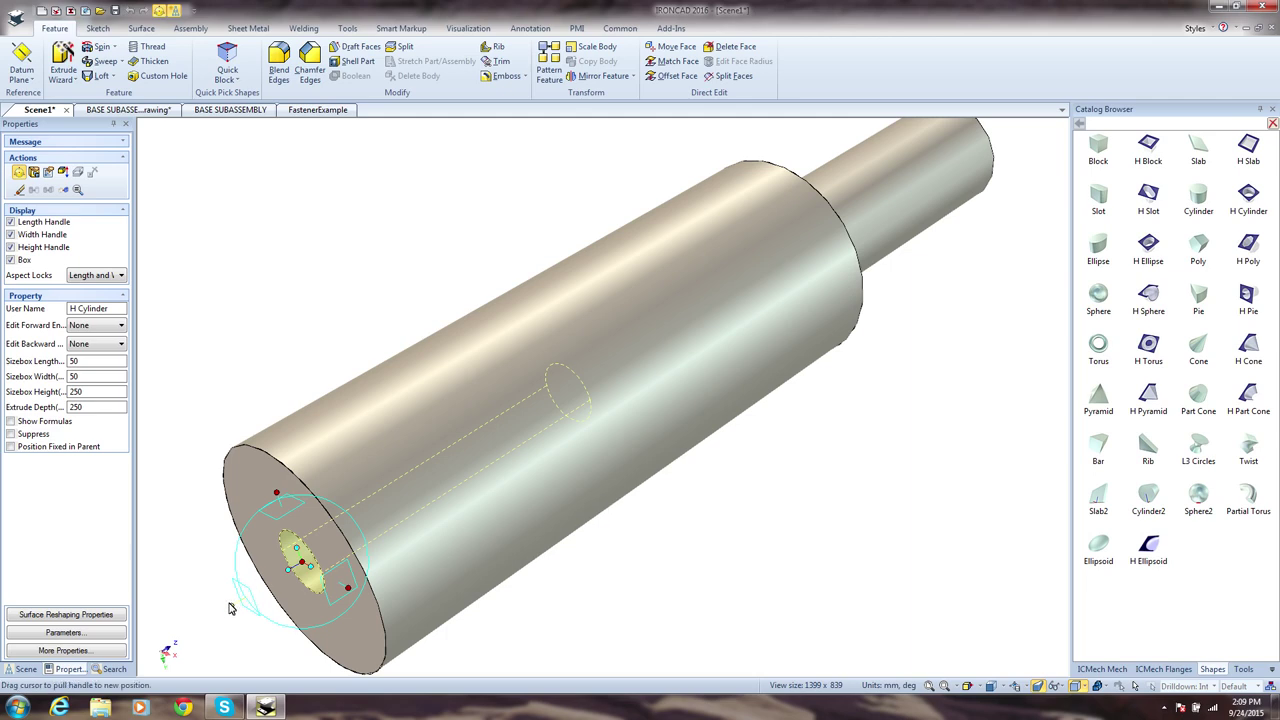
pyautogui.moveTo(231, 605); pyautogui.dragTo(412, 491)
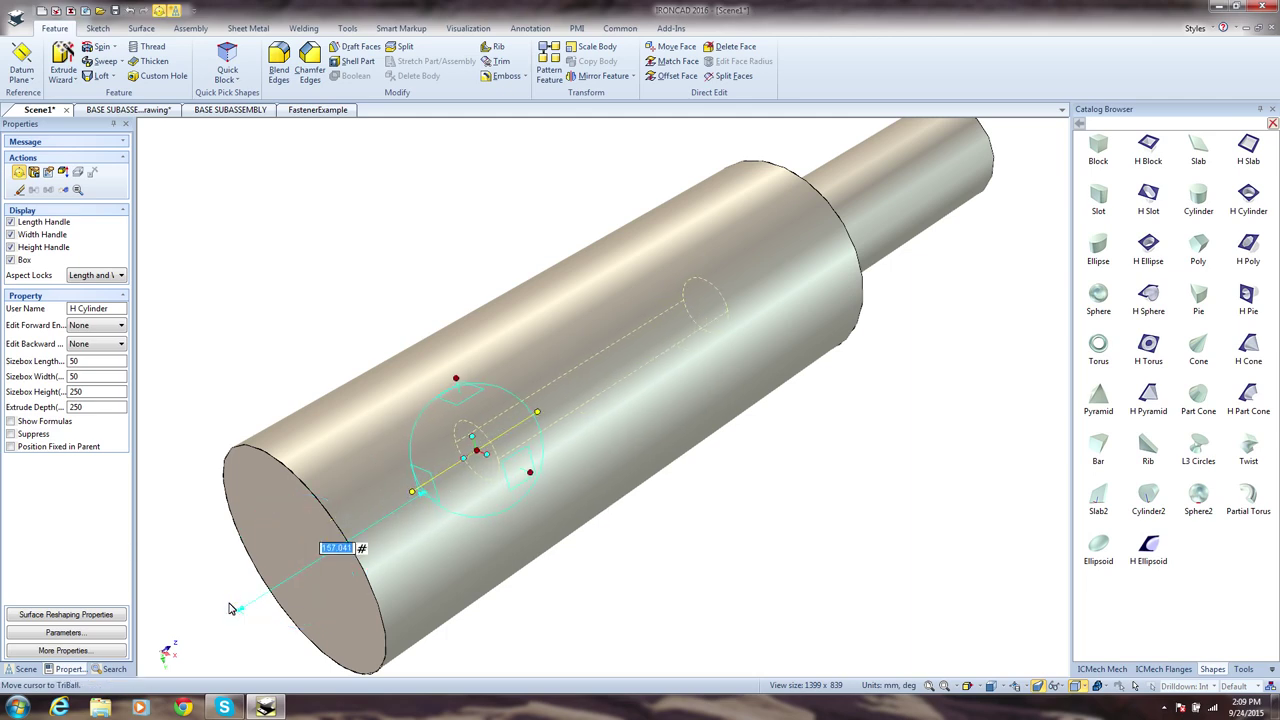
pyautogui.write('150')
pyautogui.press('Return')
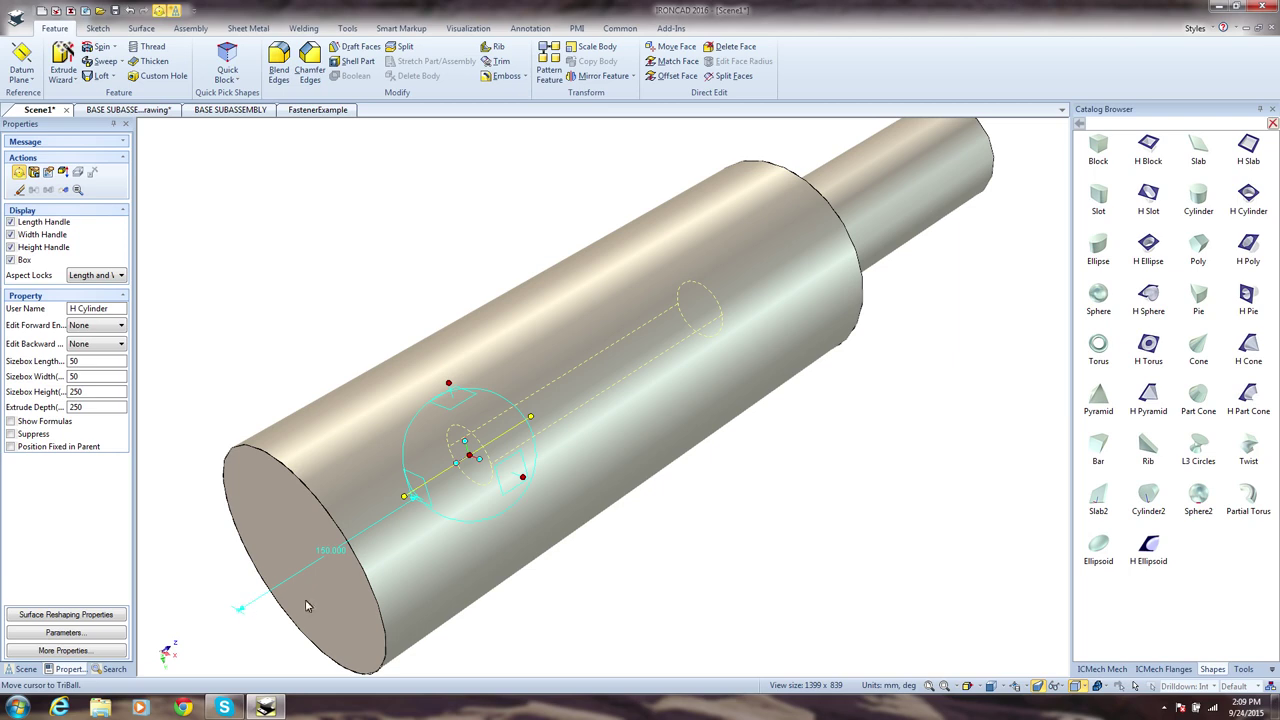
# Rotate the hole with the TriBall so it runs crosswise out through the side of the shaft.
pyautogui.click(522, 477)
pyautogui.moveTo(522, 477); pyautogui.dragTo(428, 495, button='middle')
pyautogui.moveTo(425, 488); pyautogui.dragTo(424, 484)
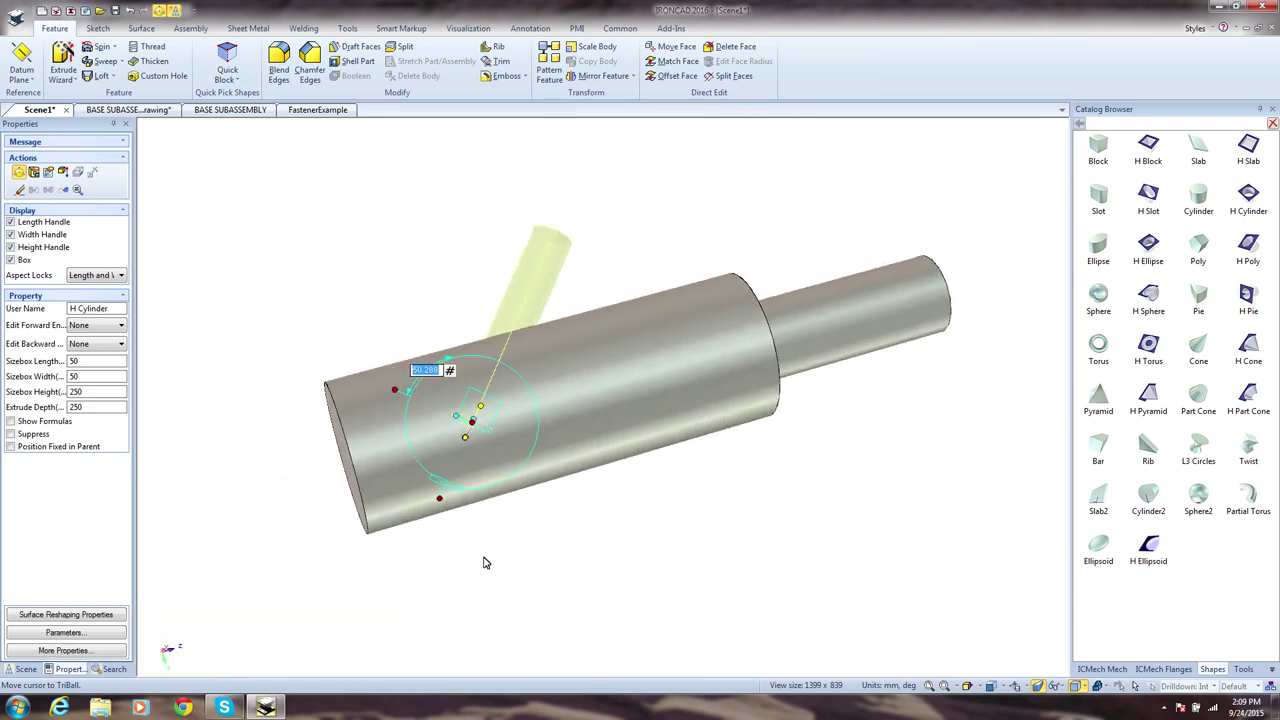
pyautogui.write('50')
pyautogui.press('Return')
pyautogui.press('F10')
# Extend the cross hole out through the opposite side of the shaft.
pyautogui.moveTo(471, 434); pyautogui.dragTo(497, 626)
pyautogui.click(498, 626)
pyautogui.moveTo(510, 622); pyautogui.dragTo(555, 601, button='middle')
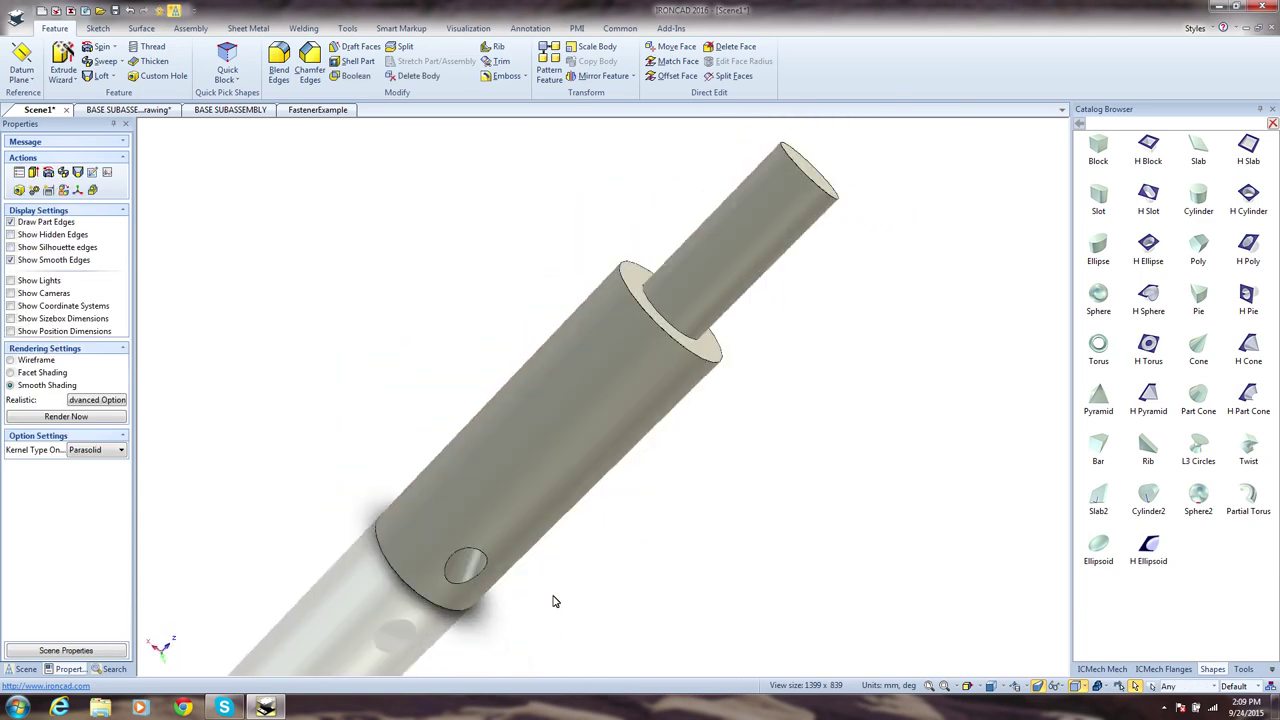
# Paint the whole part with a dark grey solid color using SmartPaint.
pyautogui.click(571, 471)
pyautogui.rightClick(571, 471)
pyautogui.click(630, 442)
pyautogui.click(596, 290)
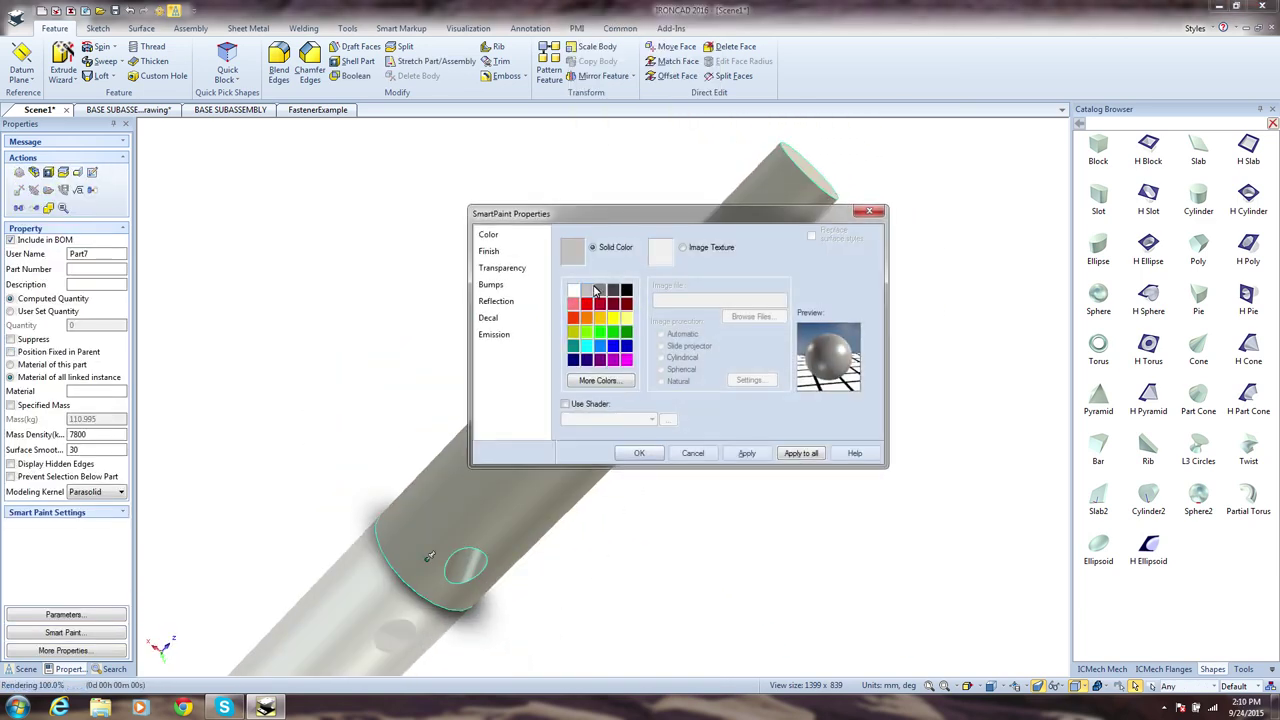
pyautogui.click(612, 290)
pyautogui.click(639, 453)
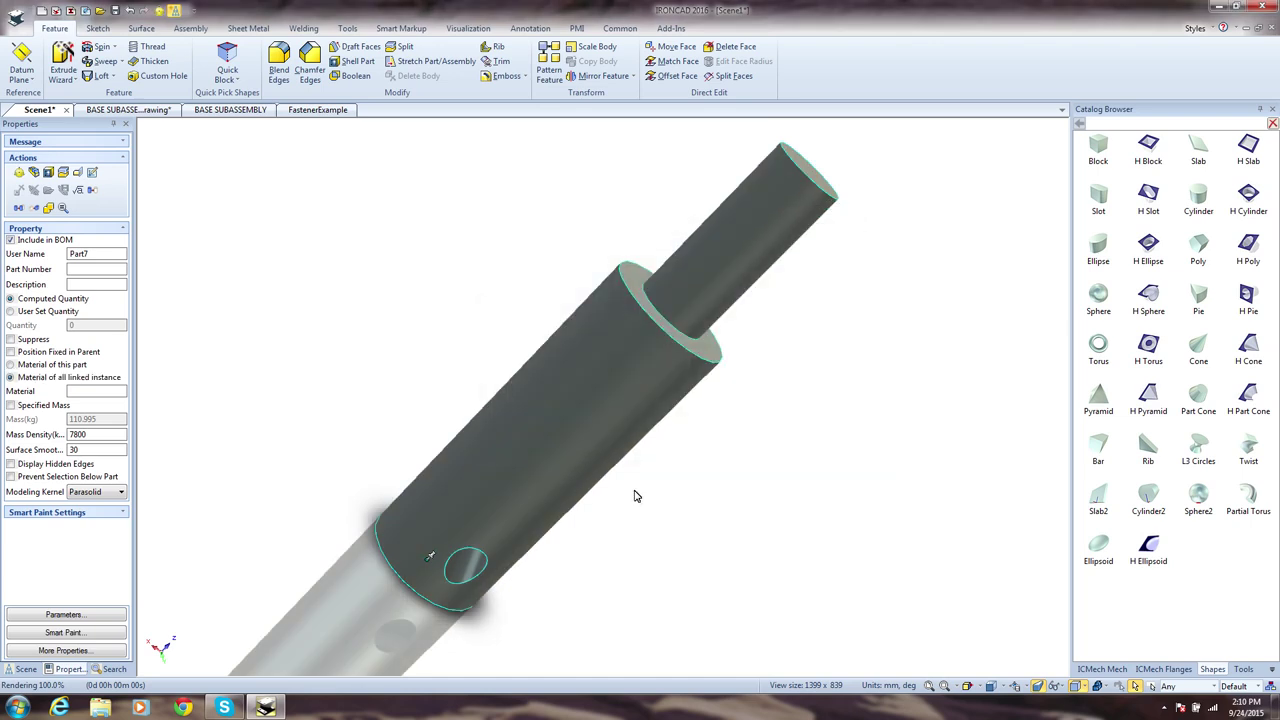
# Insert a BK ball bearing with a 100 mm bore on the shaft's shoulder around the small end cylinder.
pyautogui.click(1237, 671)
pyautogui.moveTo(1152, 150); pyautogui.dragTo(716, 368)
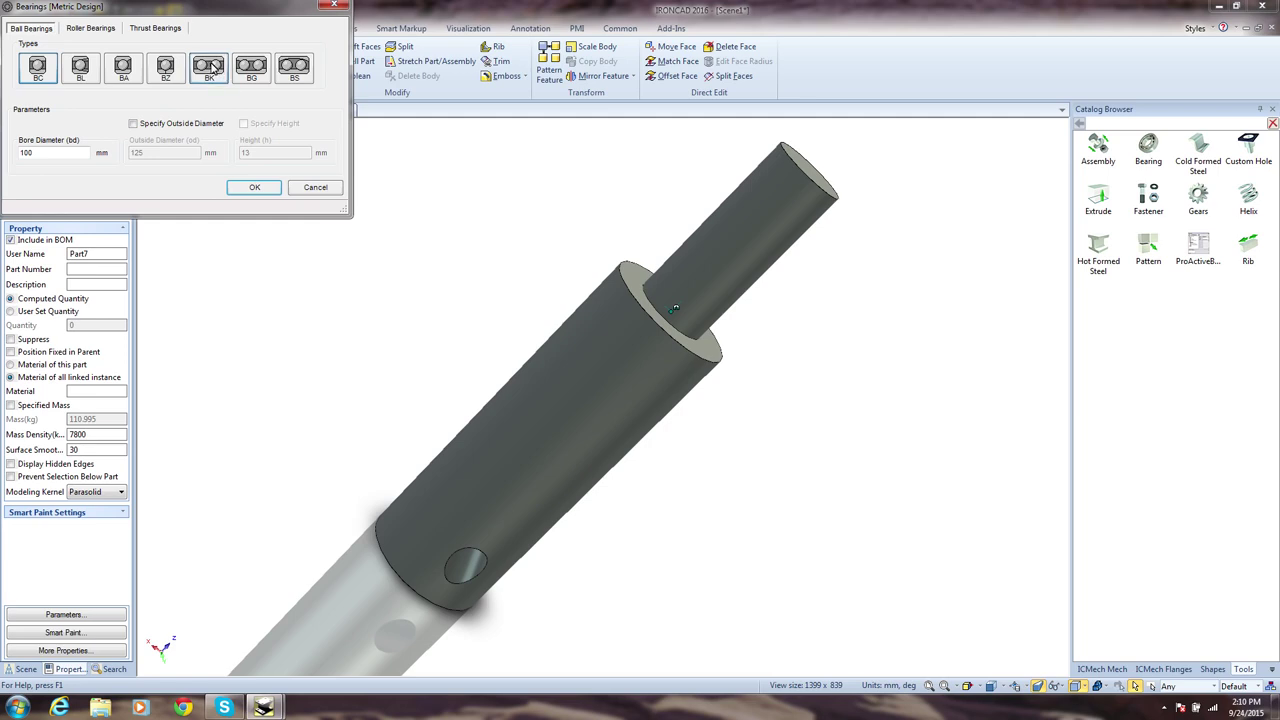
pyautogui.click(212, 68)
pyautogui.click(254, 187)
# Shorten the 100 mm diameter end cylinder so its end sits flush with the bearing's outer face.
pyautogui.click(780, 229)
pyautogui.click(808, 183)
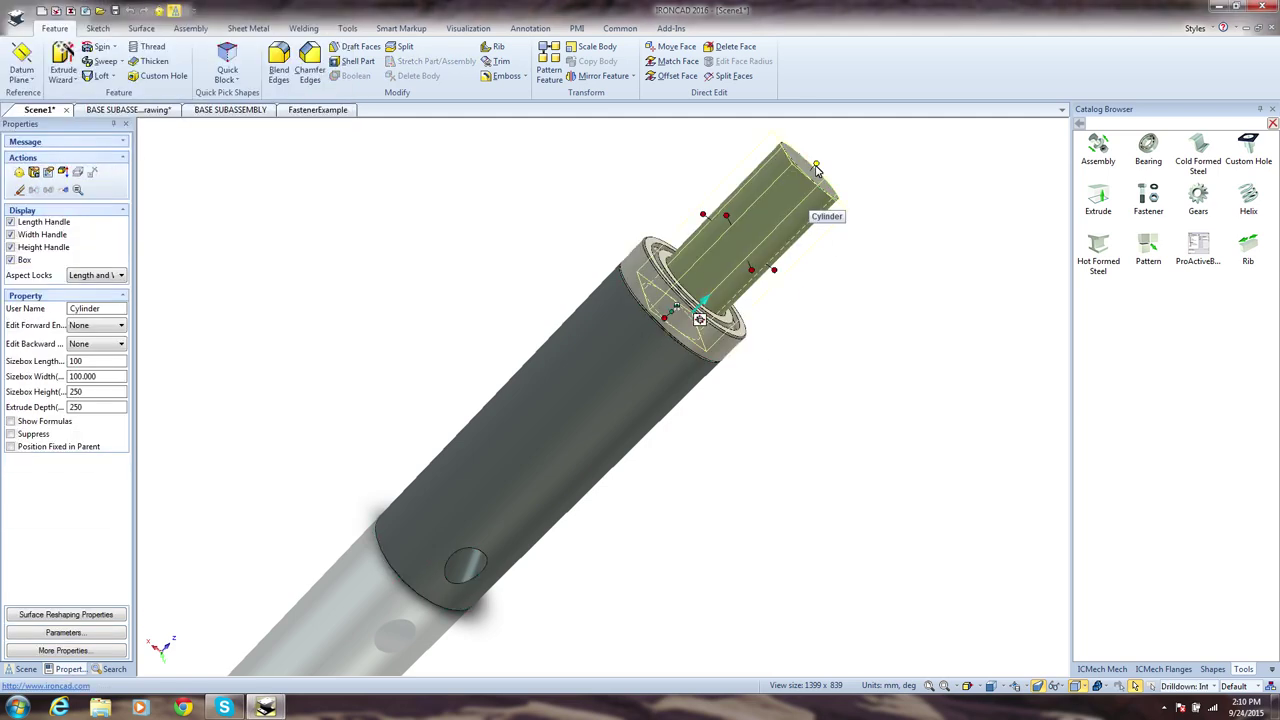
pyautogui.keyDown('shift'); pyautogui.moveTo(816, 165); pyautogui.dragTo(752, 338); pyautogui.keyUp('shift')
pyautogui.click(819, 372)
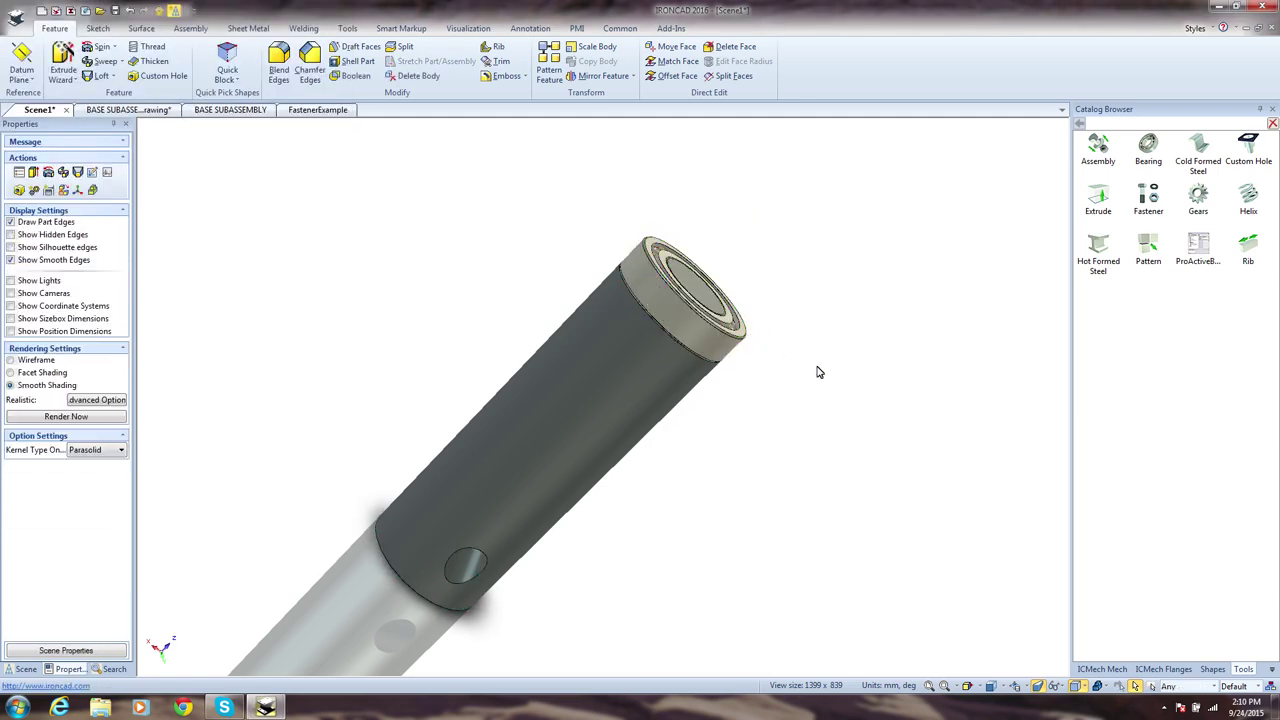
# Select every part in the scene and combine the shaft and bearing into one assembly.
pyautogui.moveTo(820, 372); pyautogui.dragTo(821, 372, button='middle')
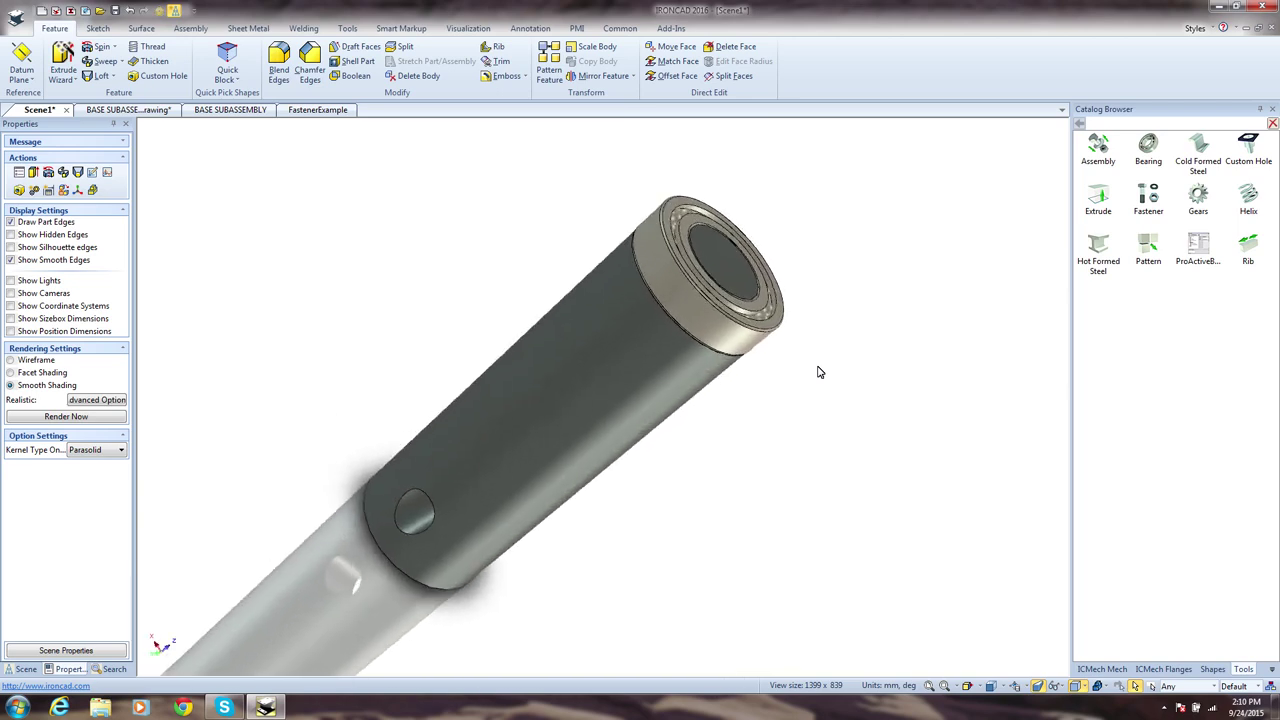
pyautogui.press('alt')
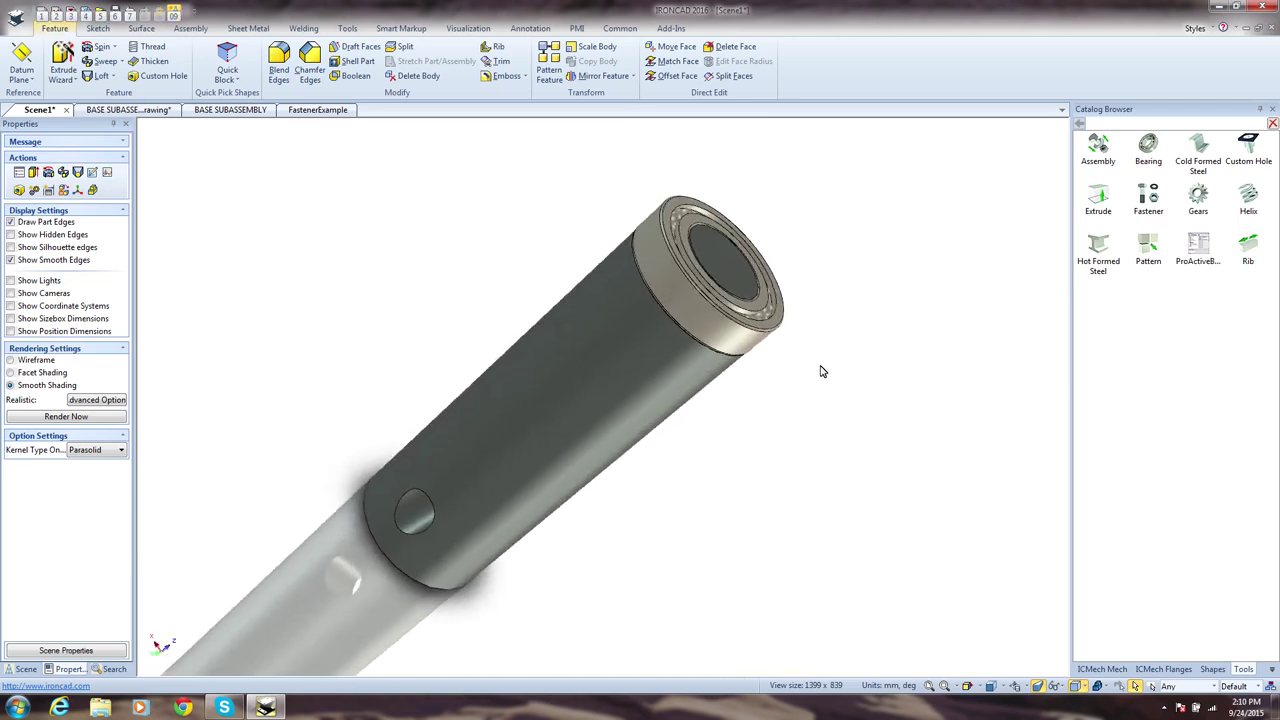
pyautogui.click(710, 491)
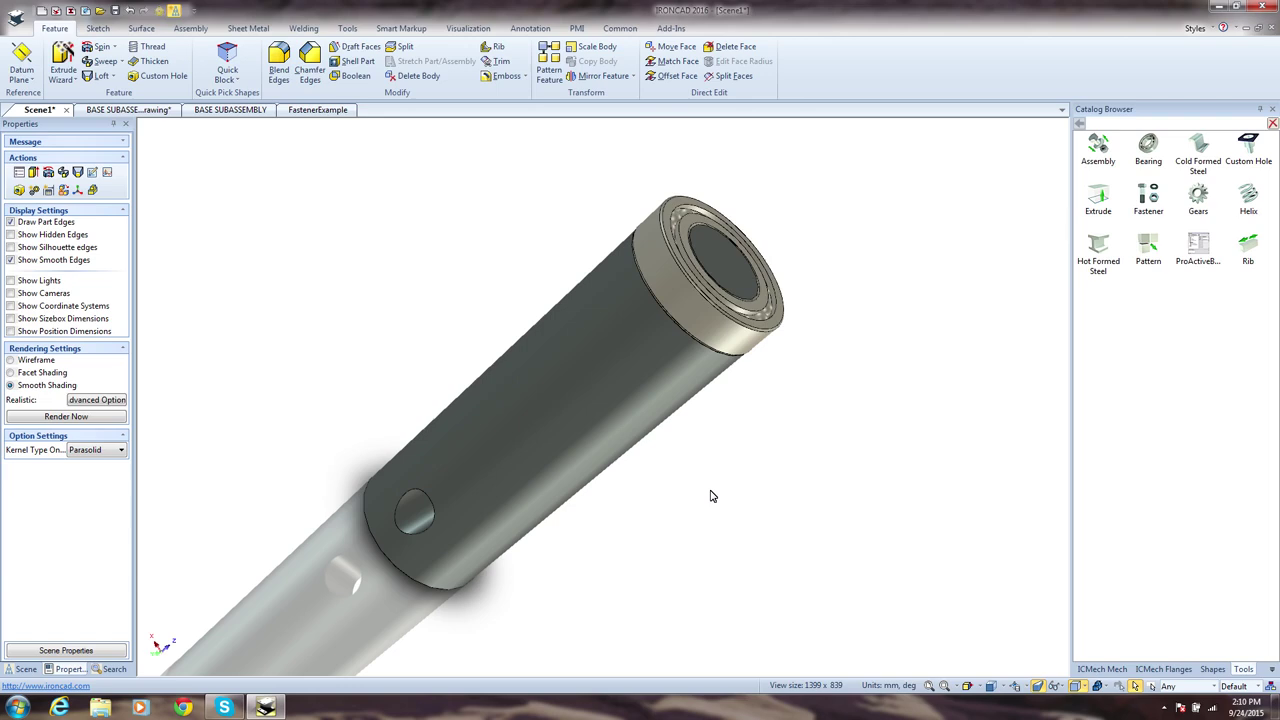
pyautogui.hotkey('ctrl', 'a')
pyautogui.moveTo(638, 416)
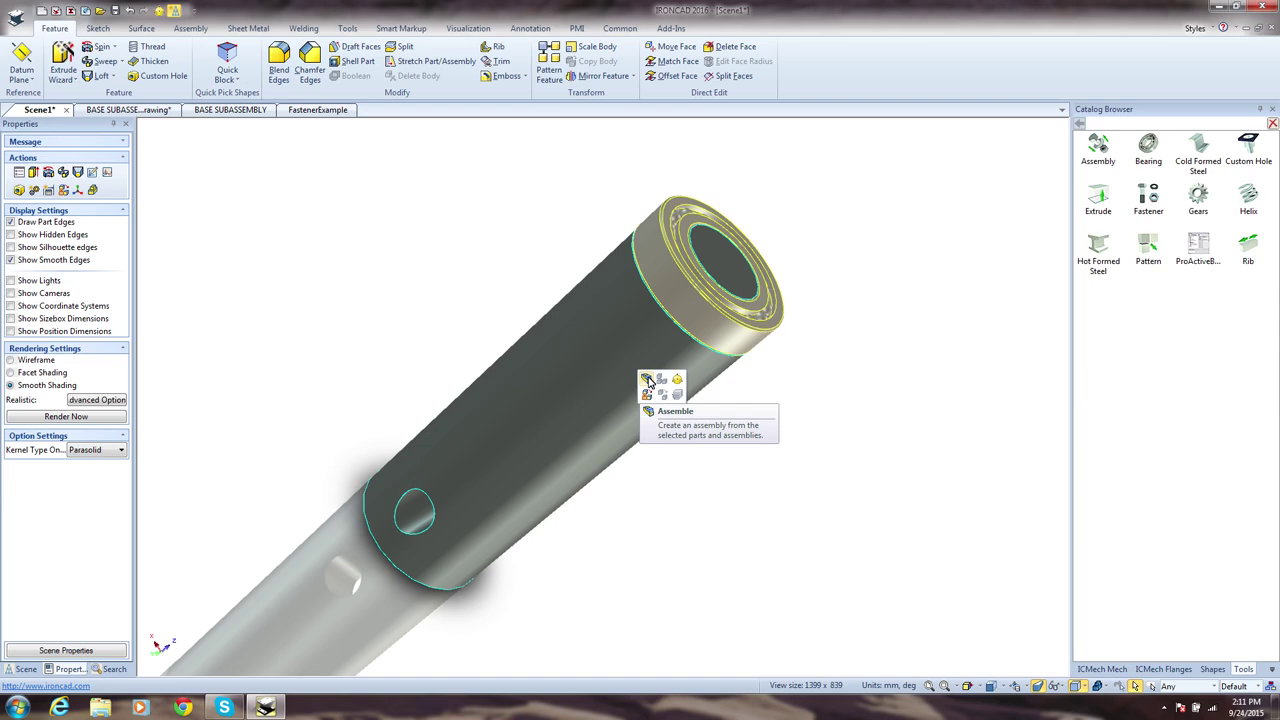
pyautogui.click(647, 380)
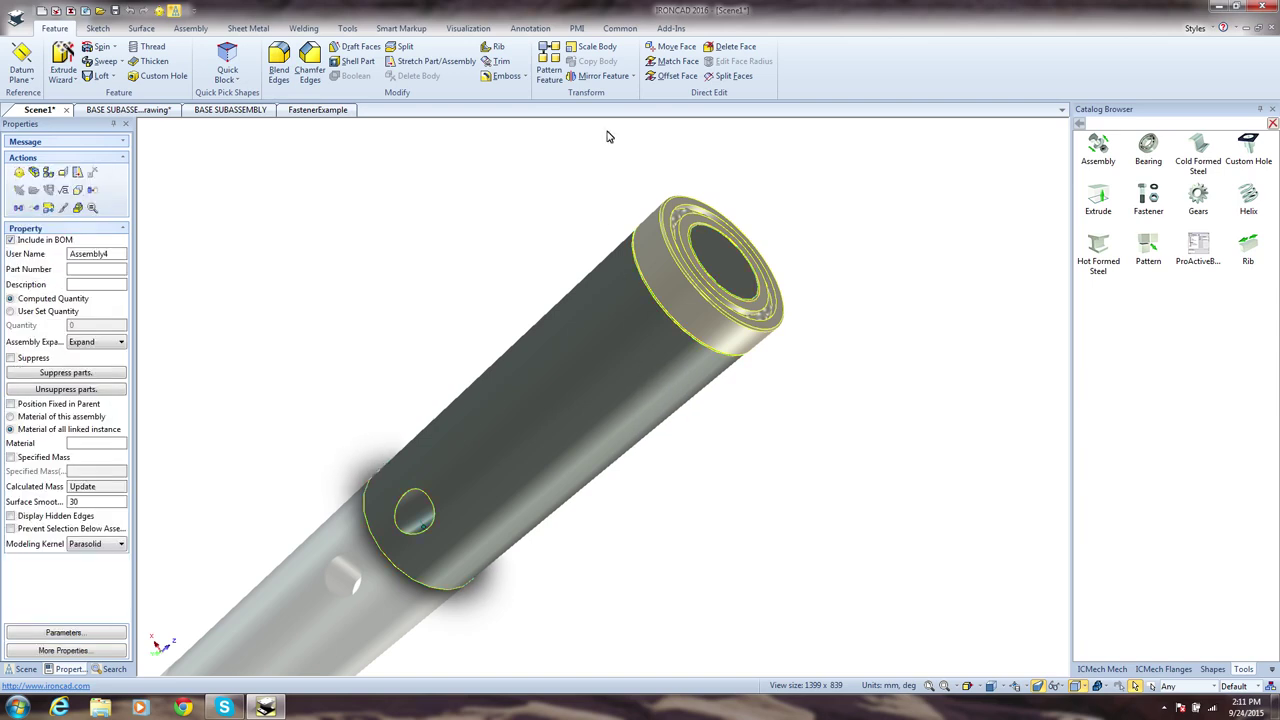
# Create a new catalog and store the shaft and bearing assembly in it.
pyautogui.click(618, 29)
pyautogui.click(410, 50)
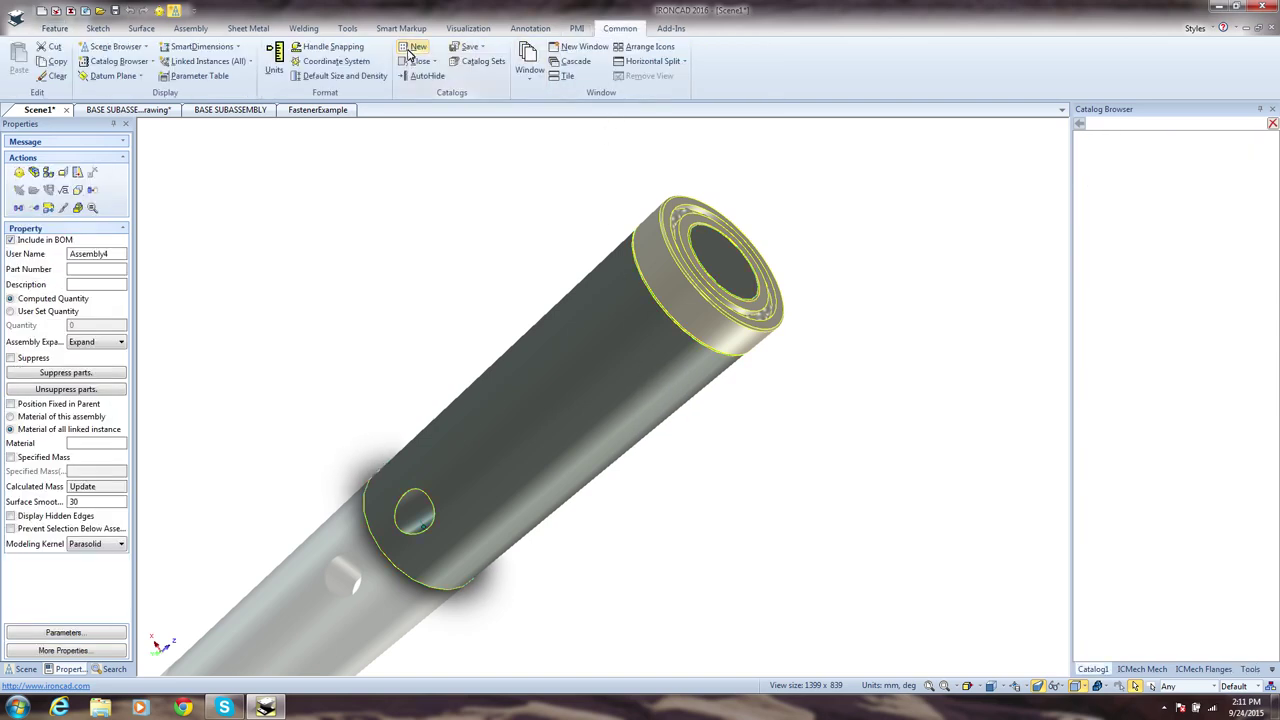
pyautogui.moveTo(590, 402); pyautogui.dragTo(1125, 272)
pyautogui.click(926, 412)
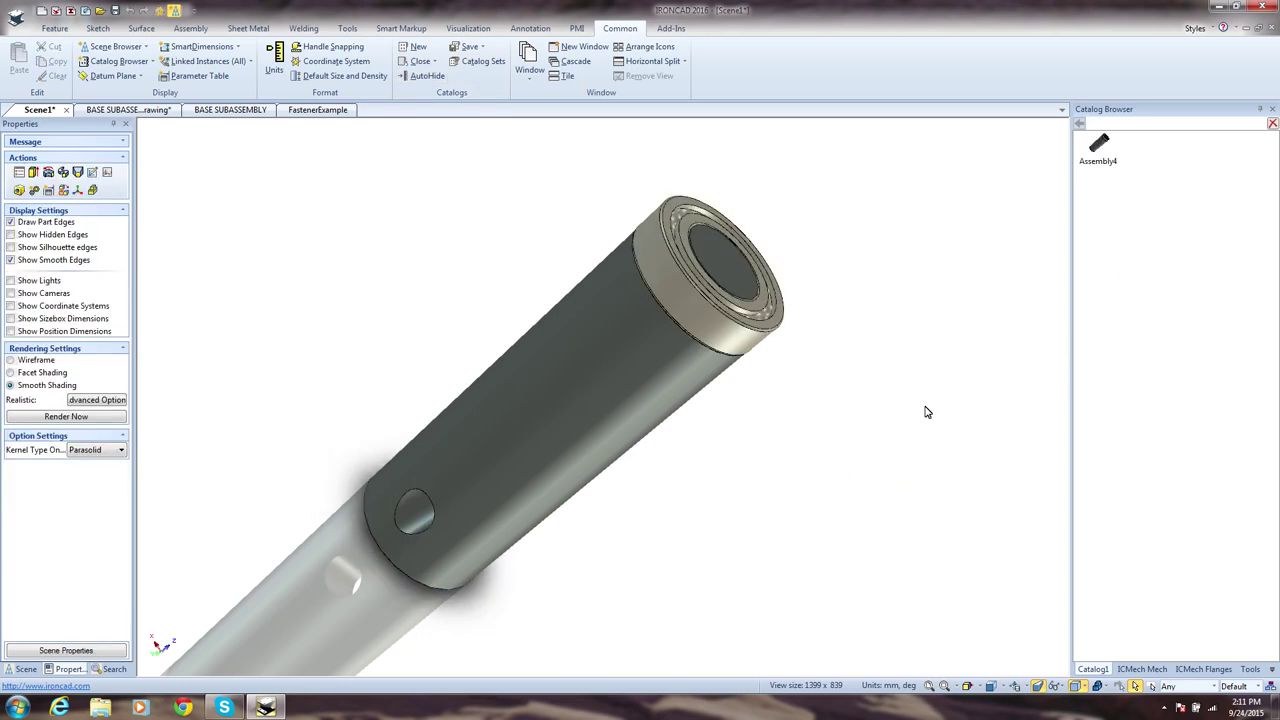
pyautogui.moveTo(927, 412); pyautogui.dragTo(935, 371, button='middle')
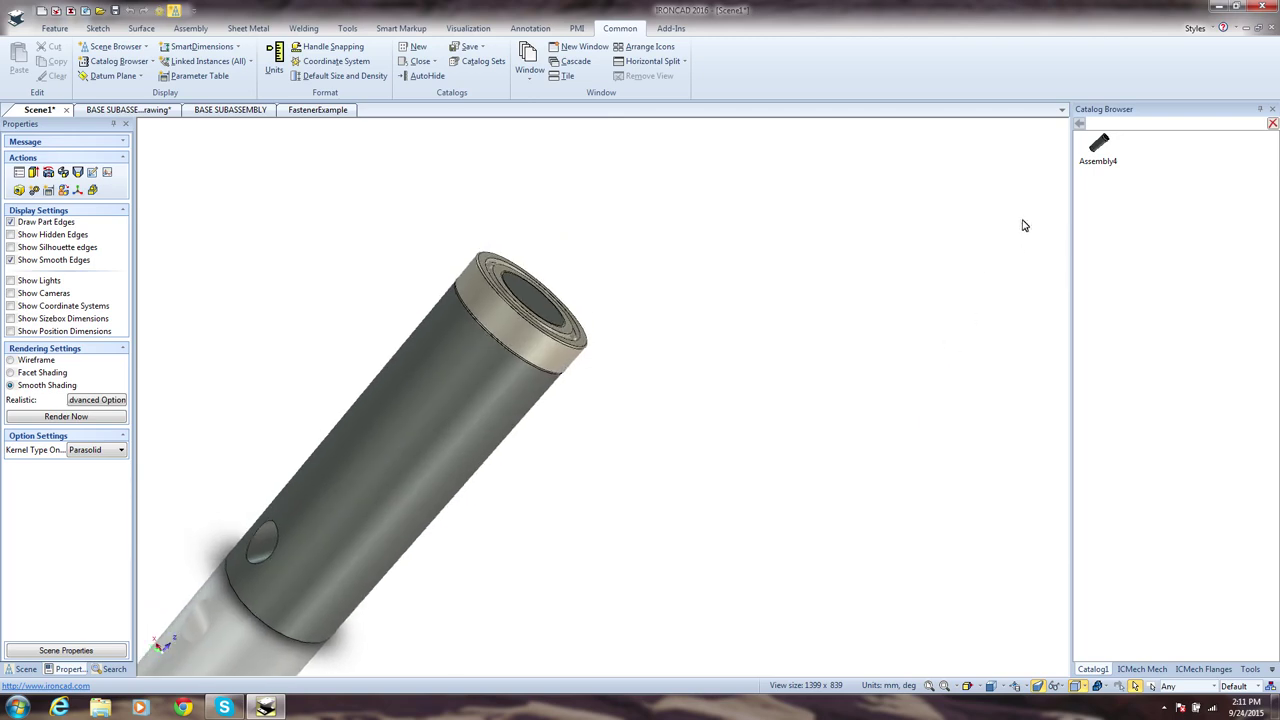
# Insert a copy of the stored shaft assembly from the new catalog, and delete both shaft assemblies from the scene.
pyautogui.moveTo(1090, 156); pyautogui.dragTo(768, 462)
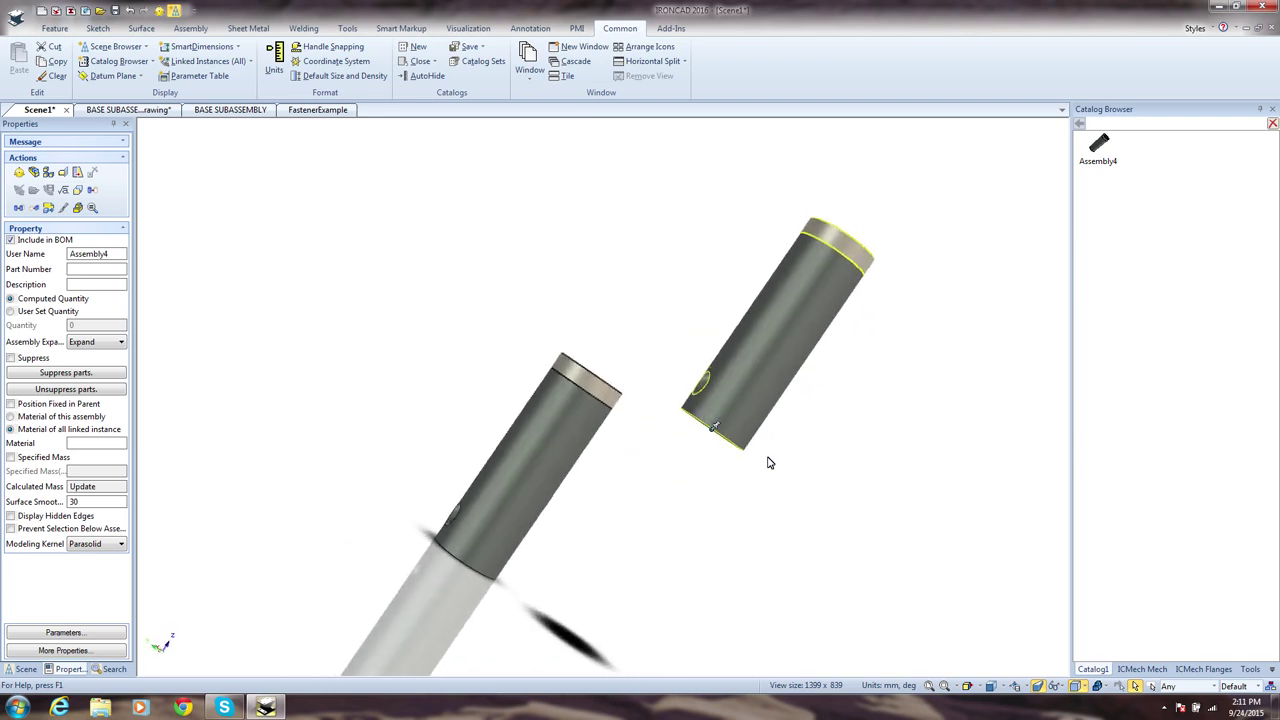
pyautogui.click(796, 467)
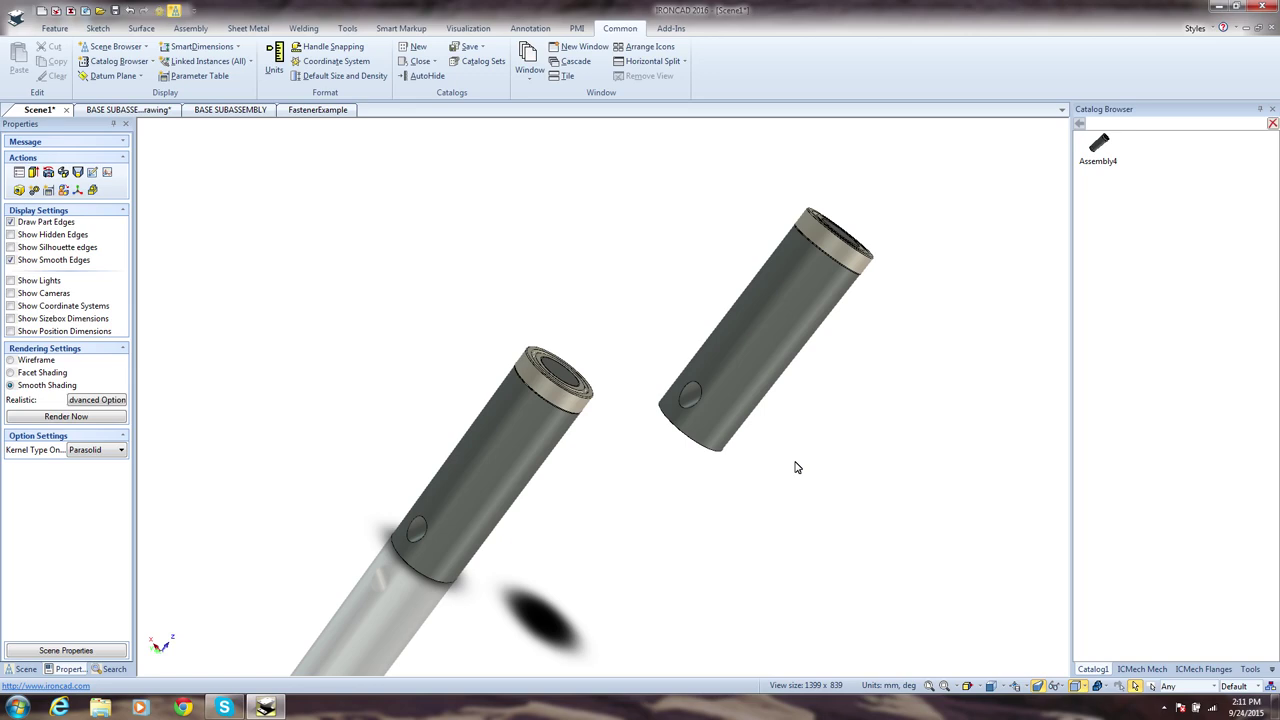
pyautogui.hotkey('ctrl', 'a')
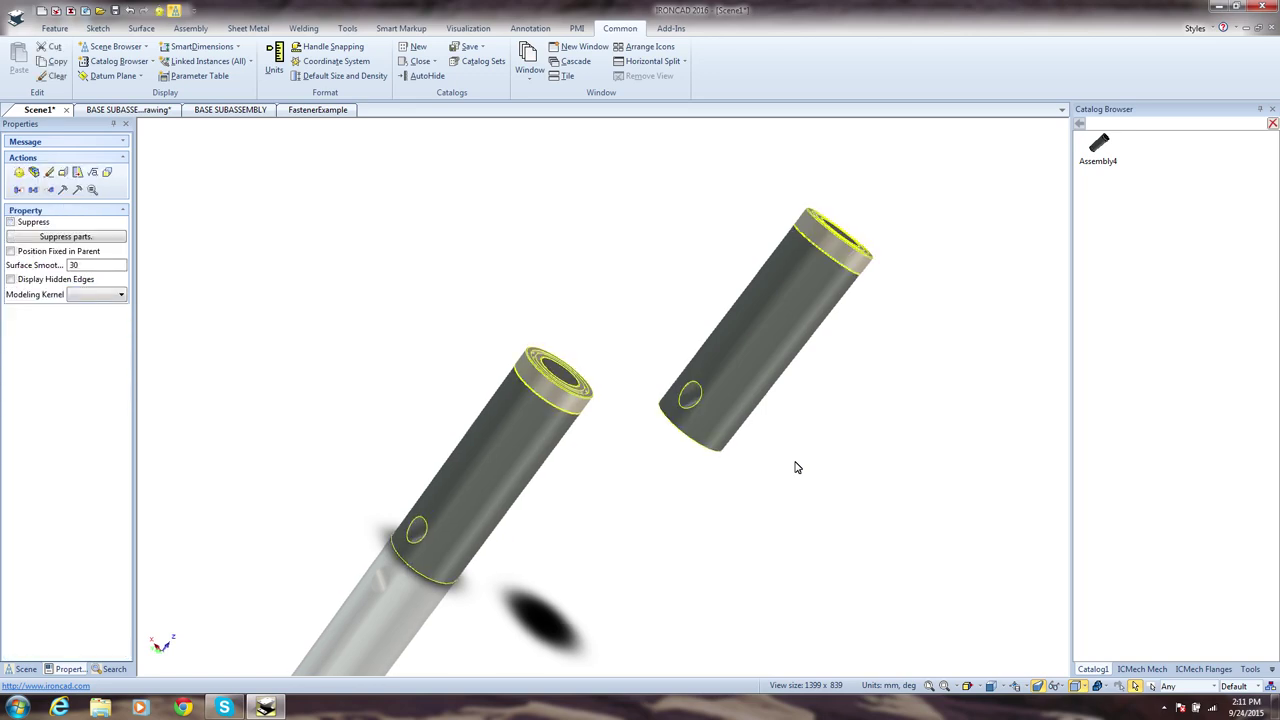
pyautogui.press('Delete')
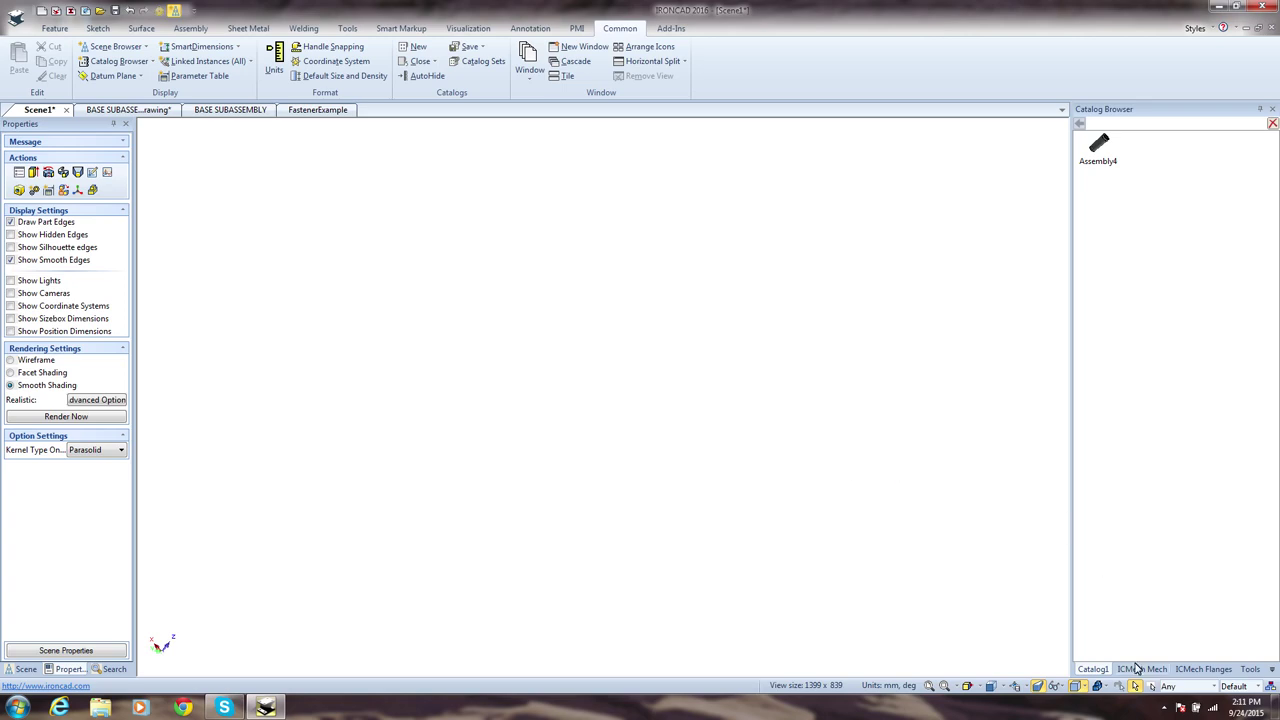
# Insert a UNI2254-67 PN16 screwed flange from the flange catalog and set its nominal size to DN 100.
pyautogui.click(1185, 669)
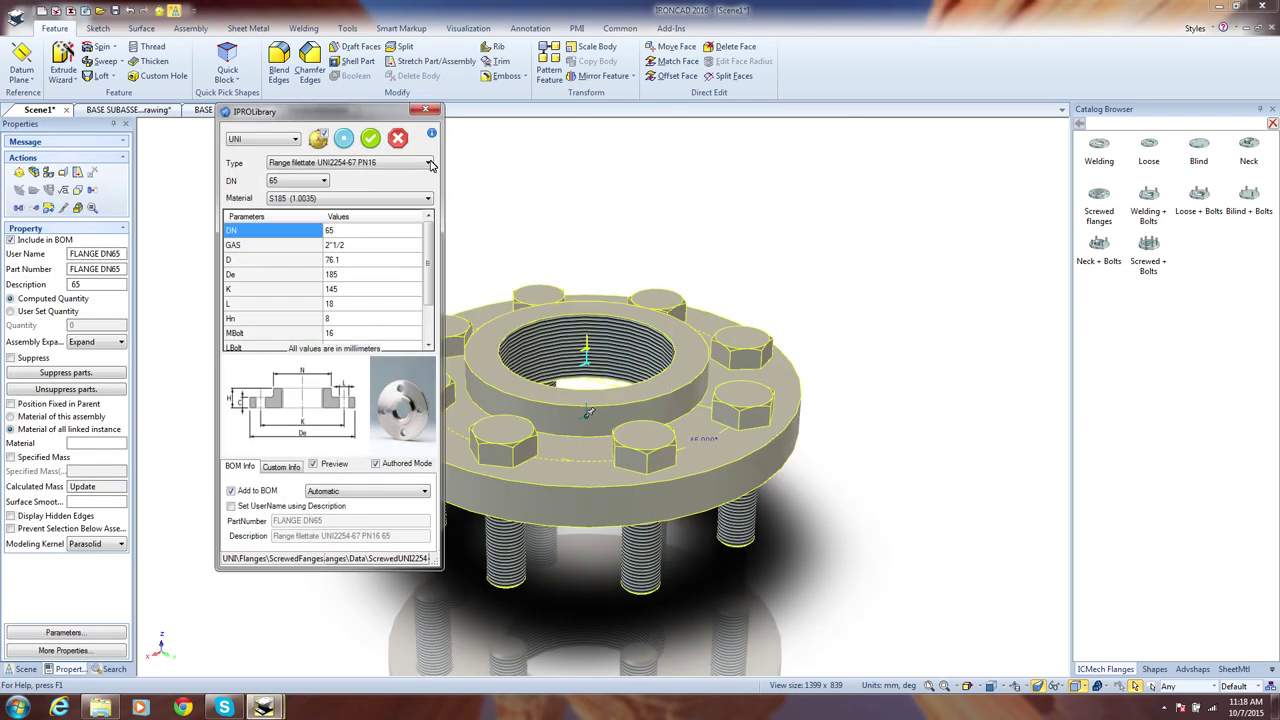
pyautogui.click(317, 185)
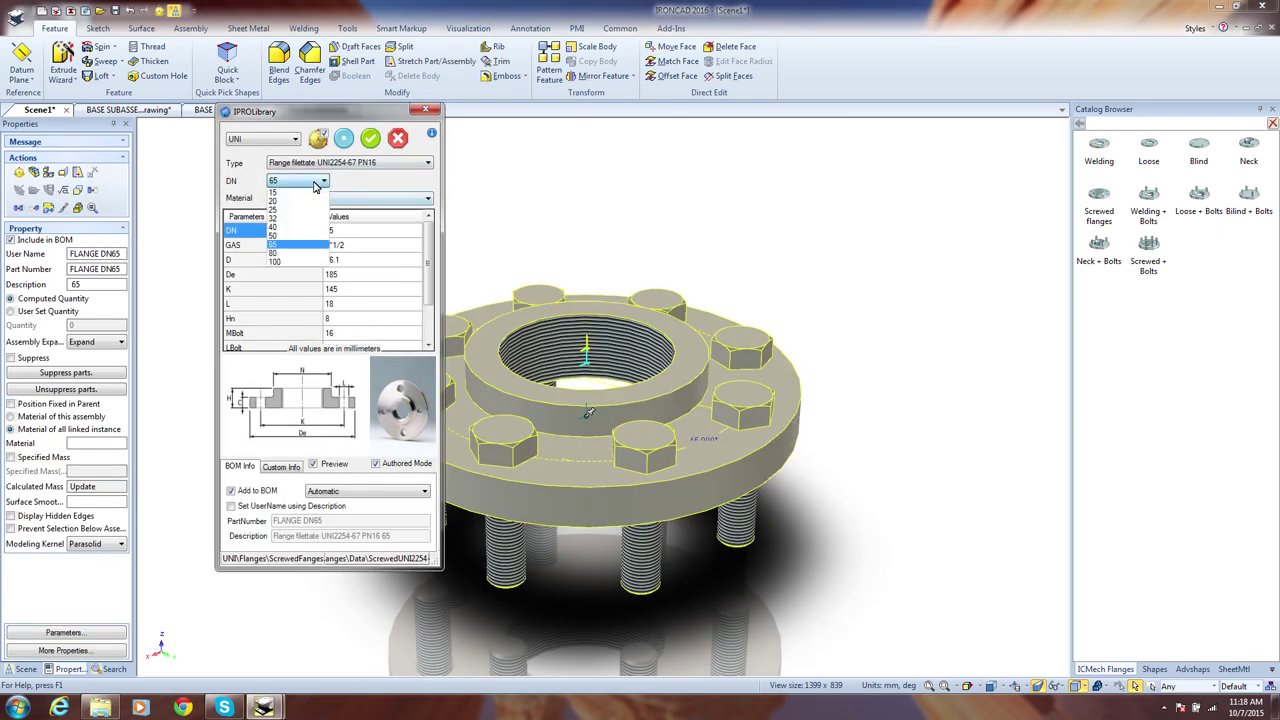
pyautogui.click(300, 261)
pyautogui.click(346, 139)
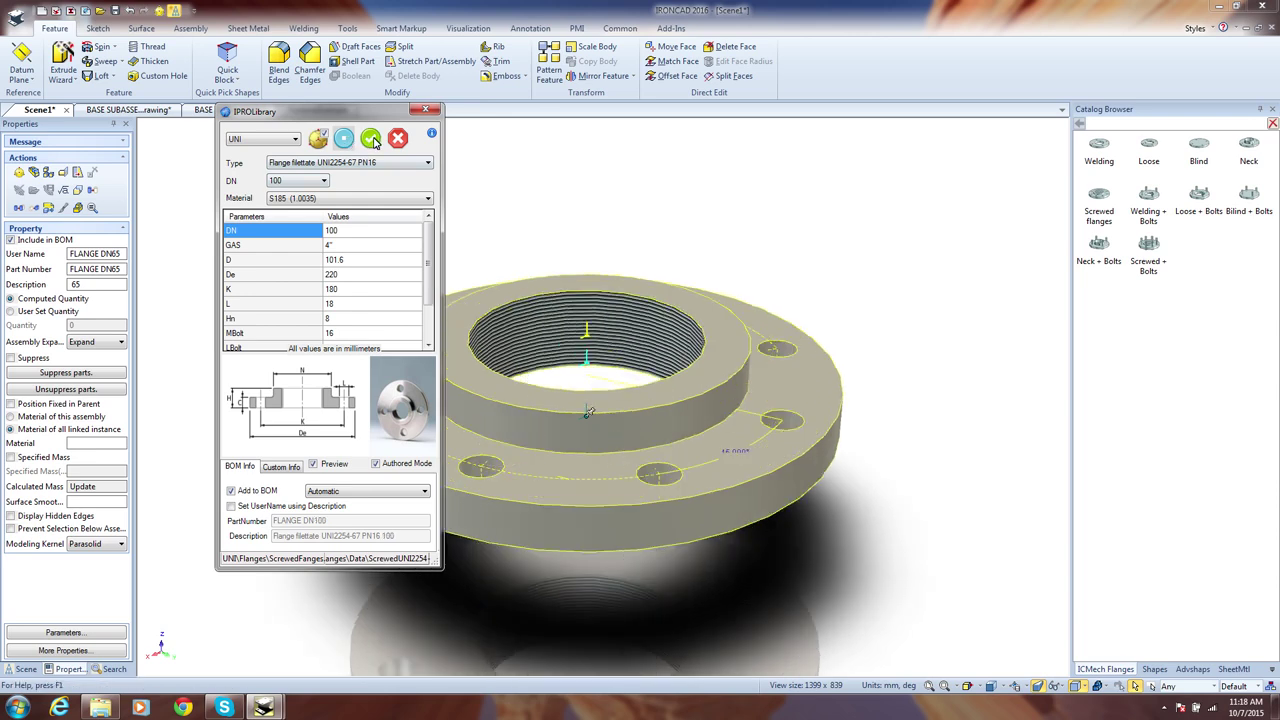
pyautogui.click(371, 139)
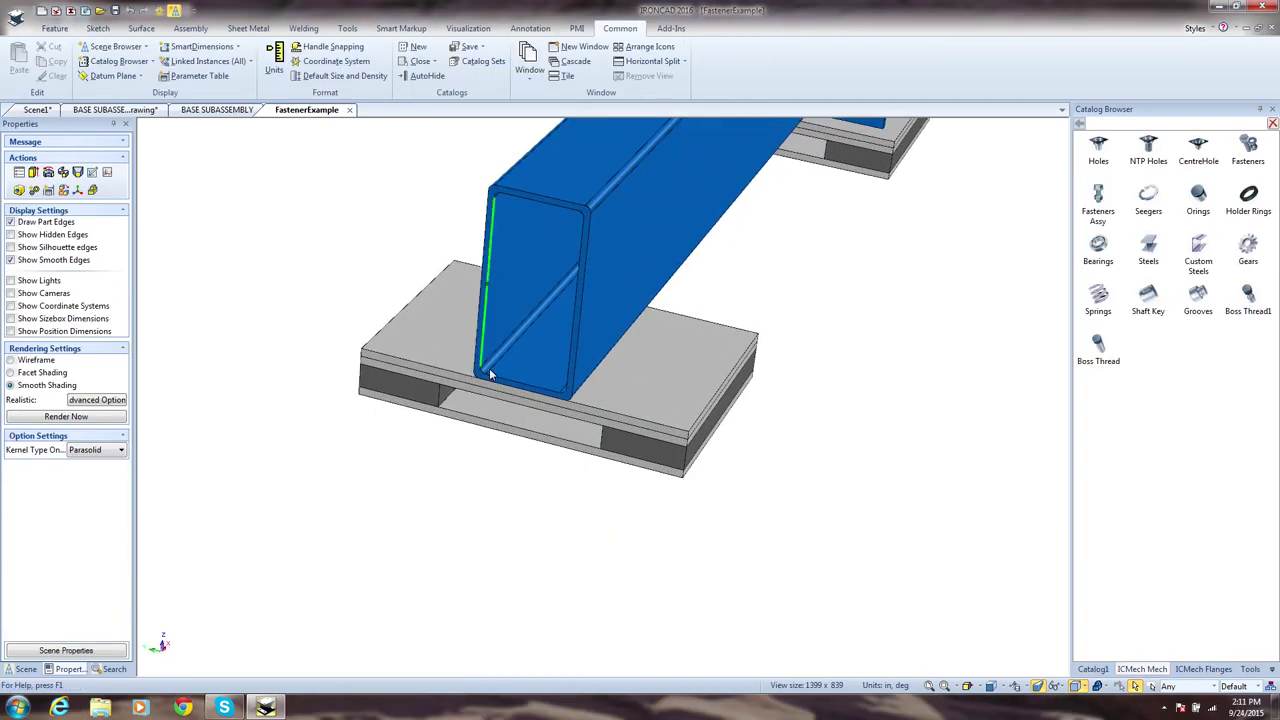
# Place an M12 bolt assembly with a nut through the floor of the blue beam's open end and the base plates.
pyautogui.moveTo(490, 373); pyautogui.dragTo(537, 362)
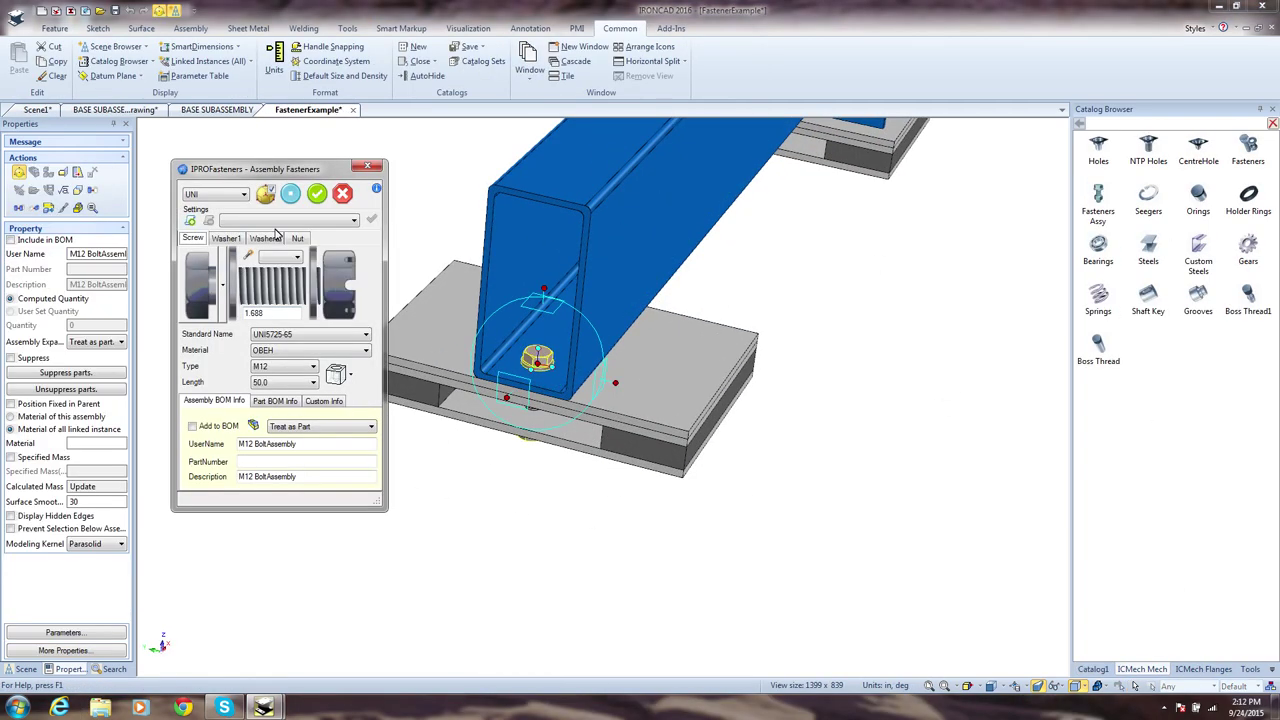
pyautogui.click(297, 238)
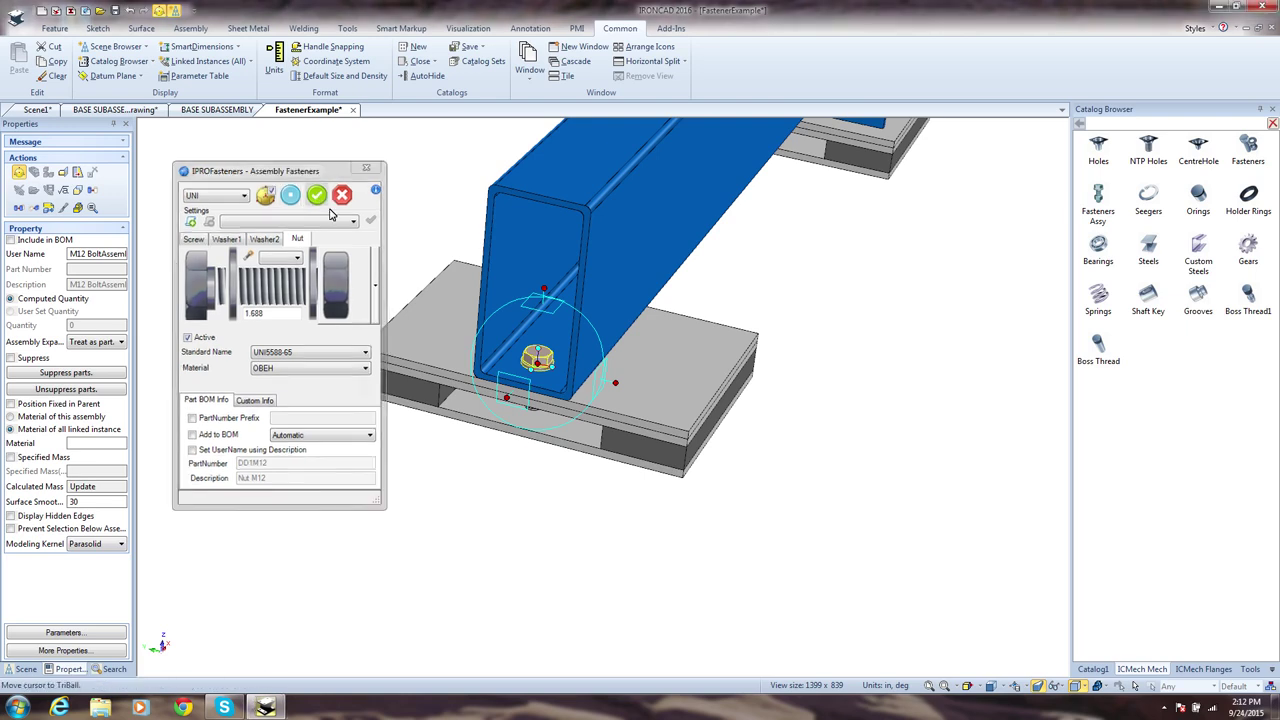
pyautogui.click(316, 195)
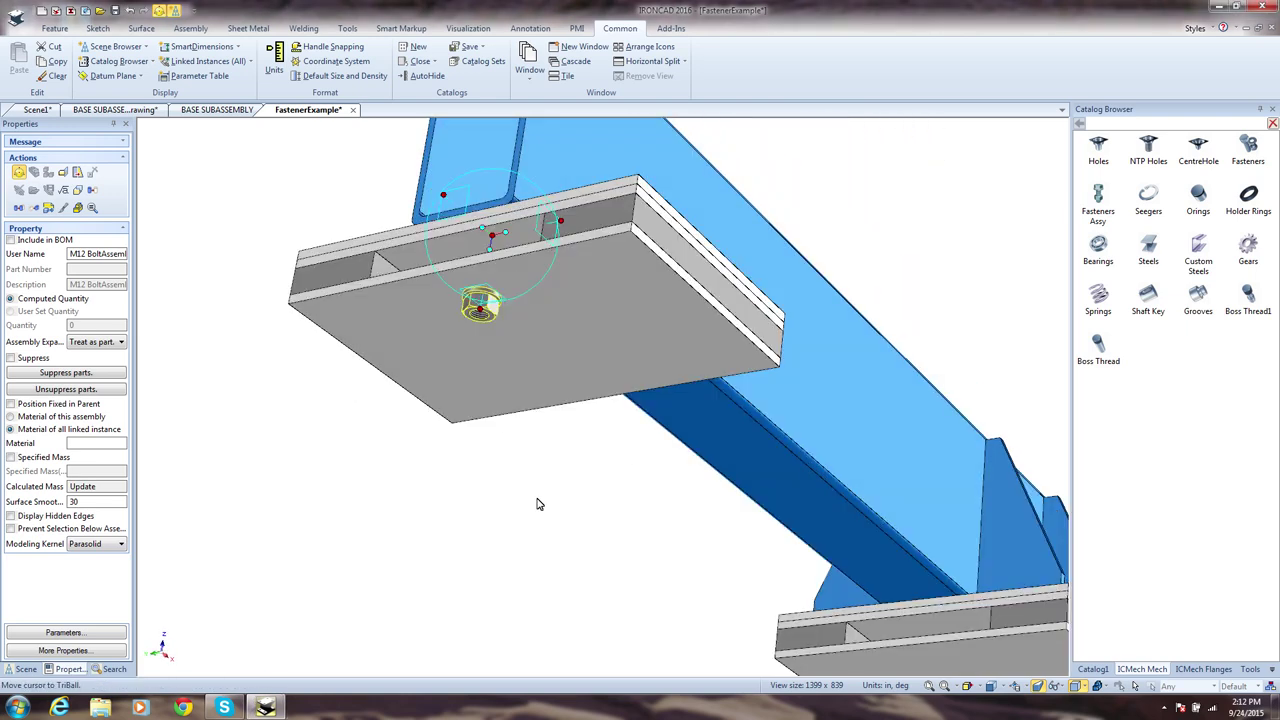
# In the BASE SUBASSEMBLY scene, set the main base's BOXDEPTH parameter to 60 inches and BOXWIDTH to 100 inches.
pyautogui.click(217, 110)
pyautogui.click(561, 324)
pyautogui.rightClick(561, 324)
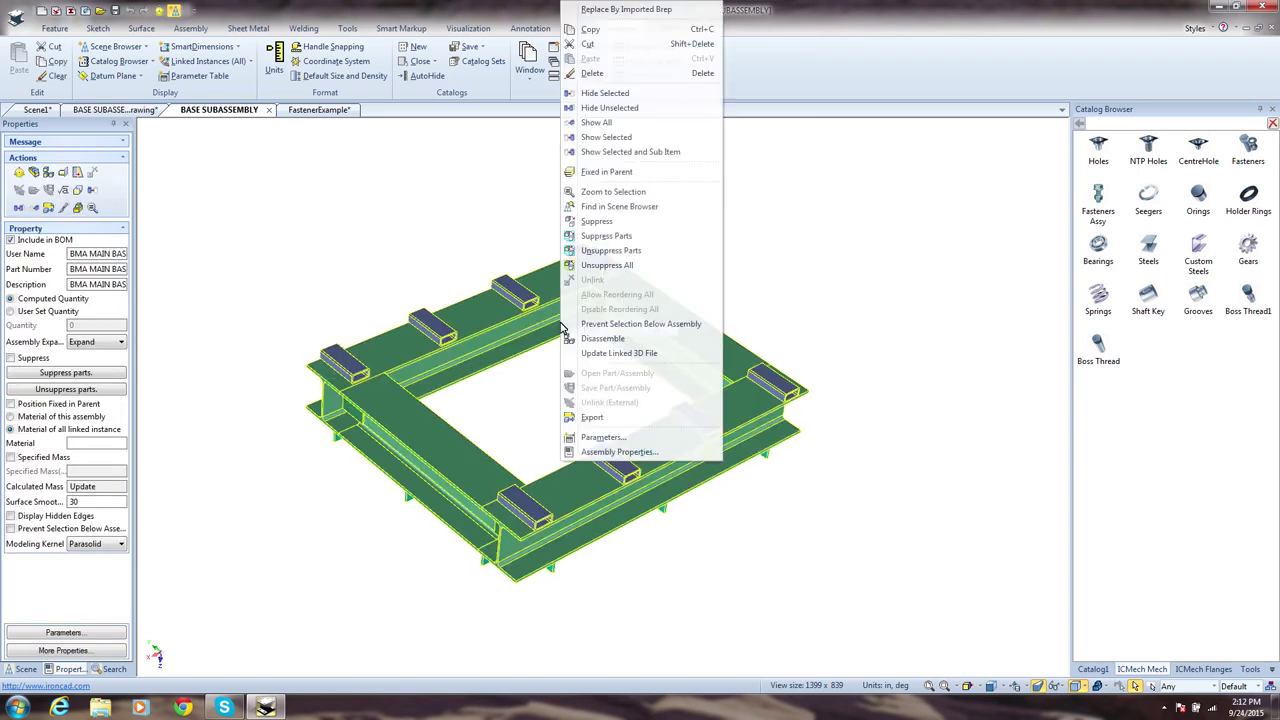
pyautogui.click(603, 437)
pyautogui.click(323, 94)
pyautogui.write('60')
pyautogui.click(308, 104)
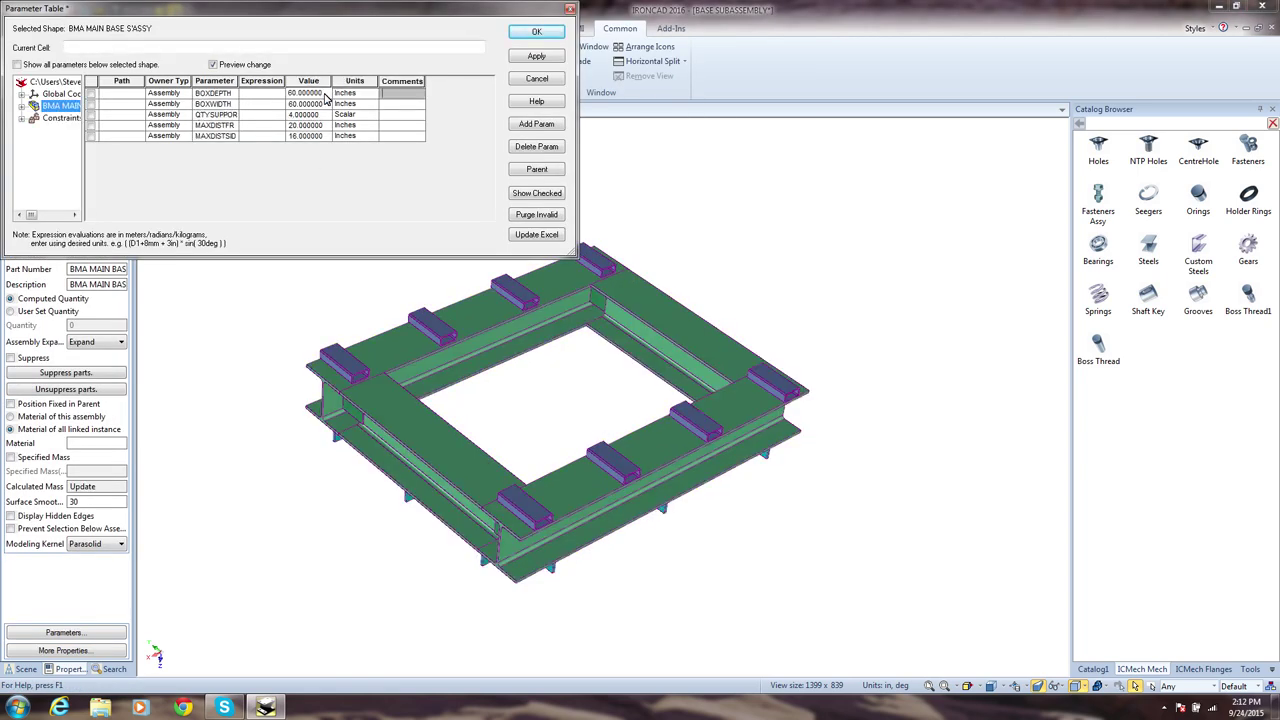
pyautogui.write('100')
pyautogui.click(536, 32)
pyautogui.press('F8')
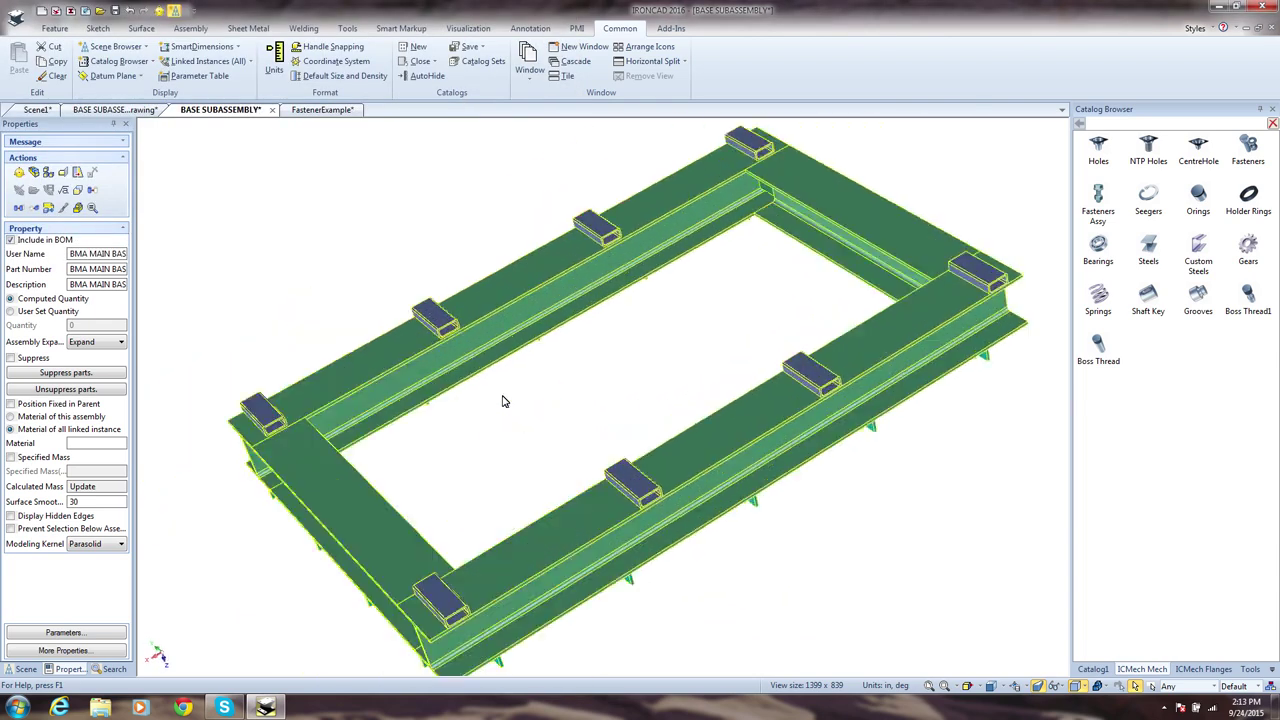
pyautogui.scroll(-2, 545, 411)
pyautogui.click(553, 423)
# Open the base subassembly drawing and update the views on its sheet to match the resized model.
pyautogui.click(141, 110)
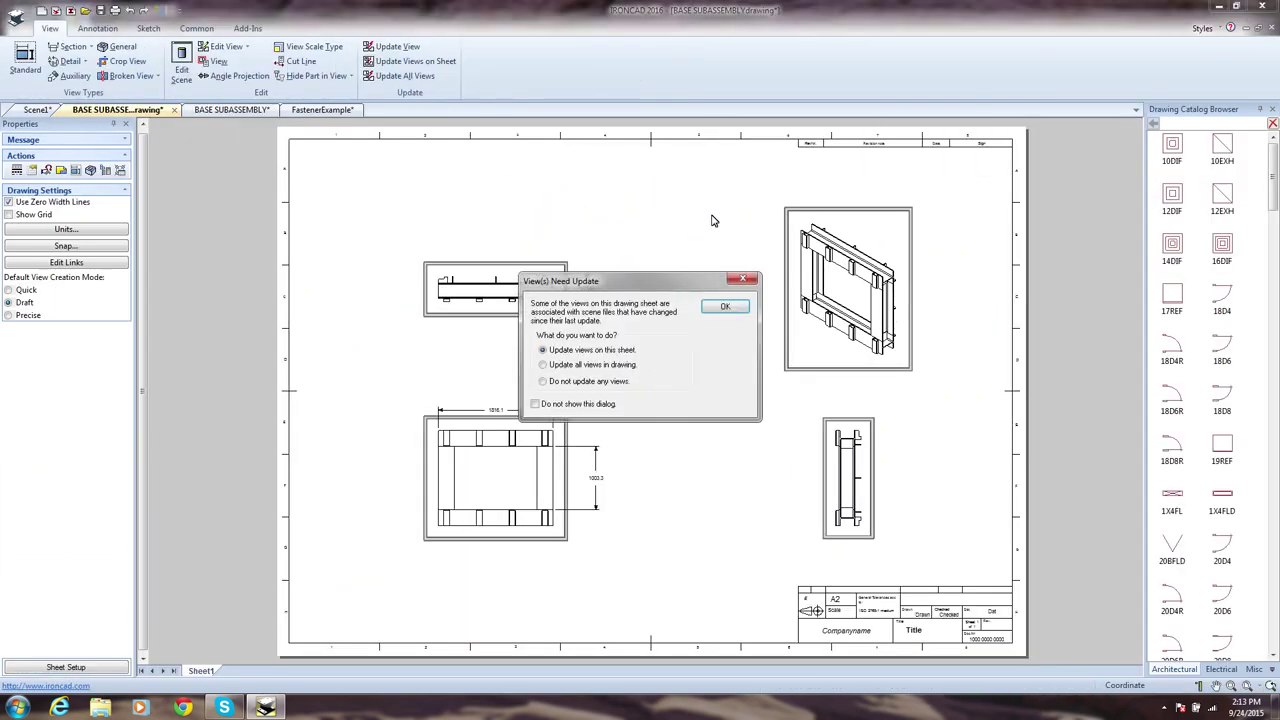
pyautogui.click(762, 193)
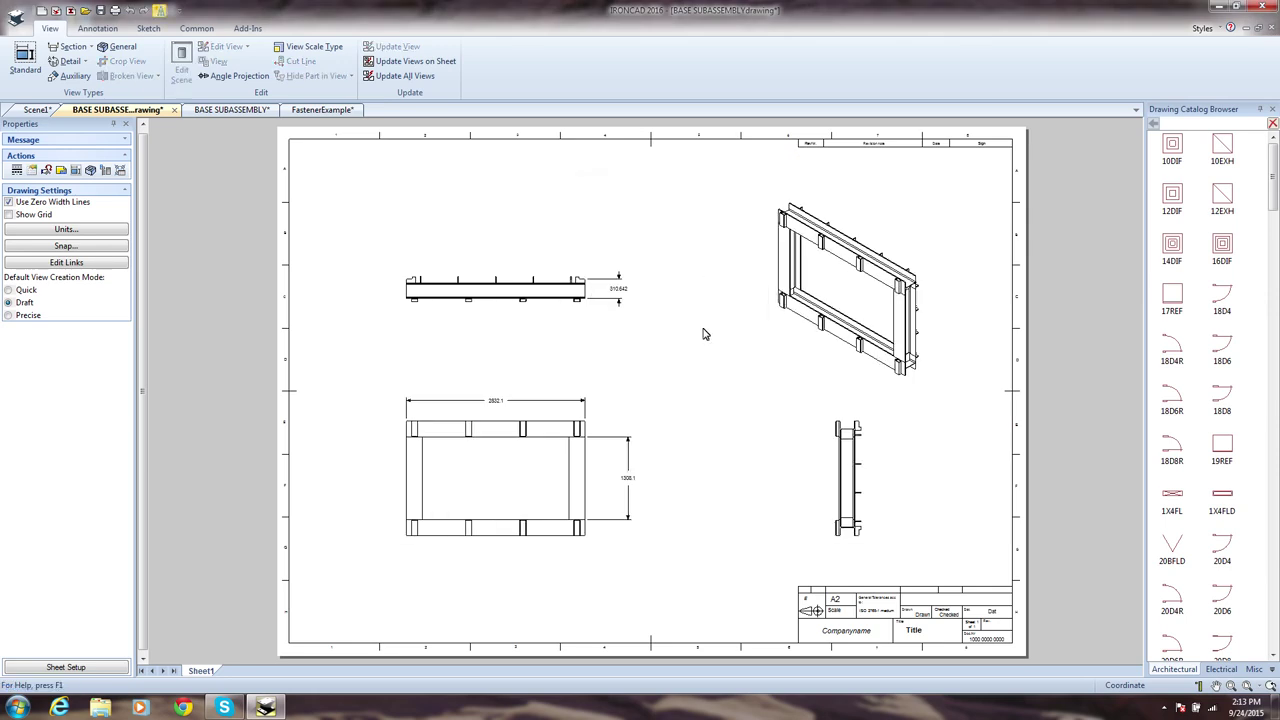
# Return to the FastenerExample scene to view the bolted beam end.
pyautogui.click(322, 109)
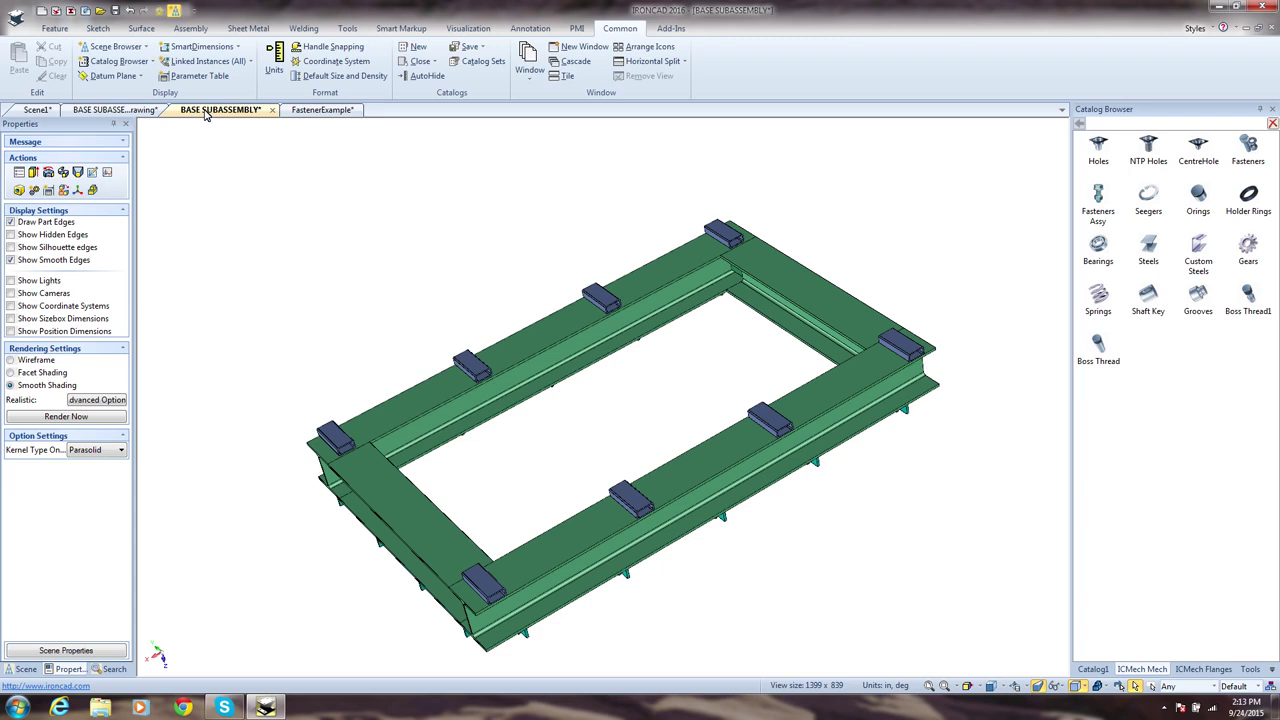
pyautogui.click(318, 110)
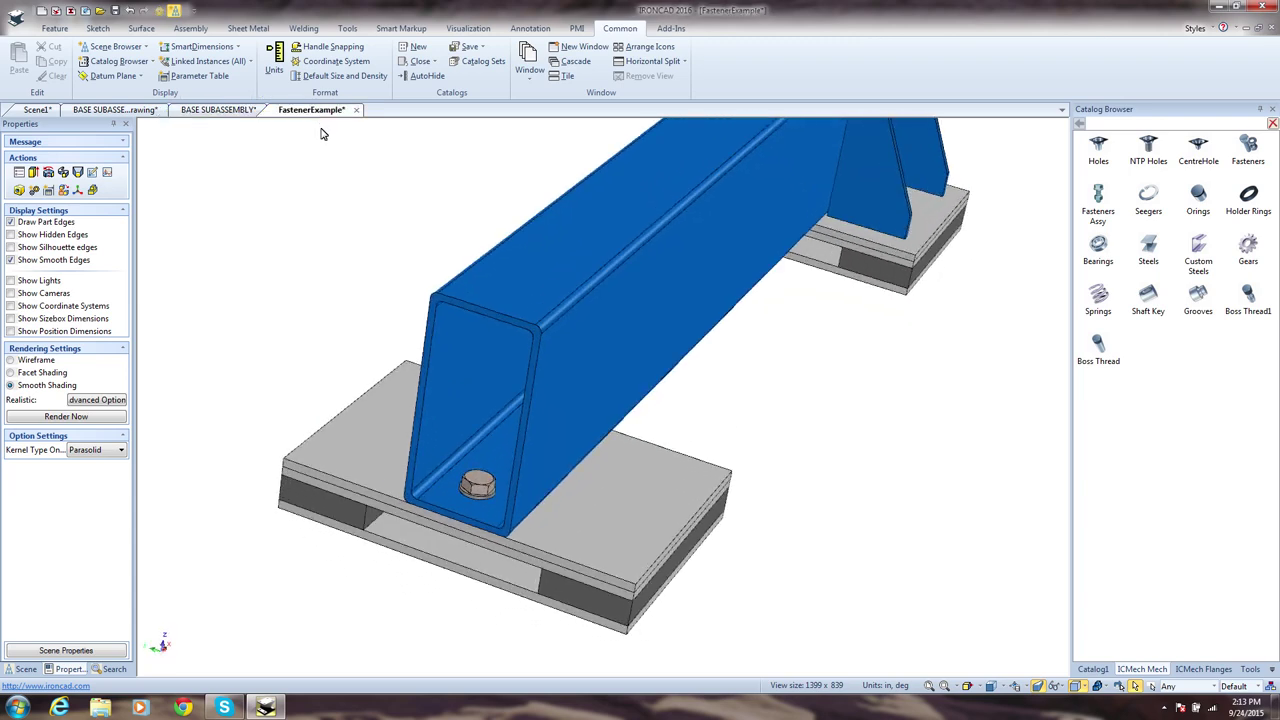